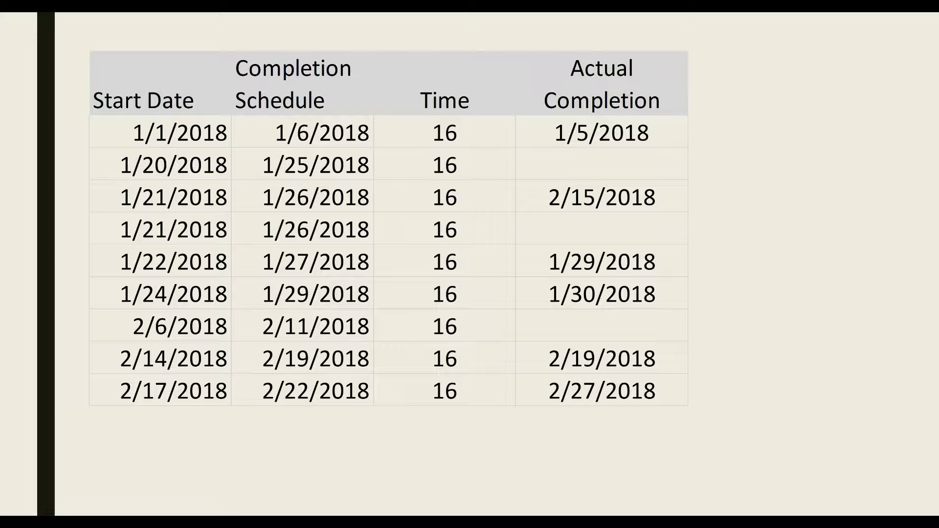
Load Book1's Behind Schedule sheet, previewing Planned Date, ECD, Time and Completed Date.
{"action": "left_click", "coordinate": [406, 14]}
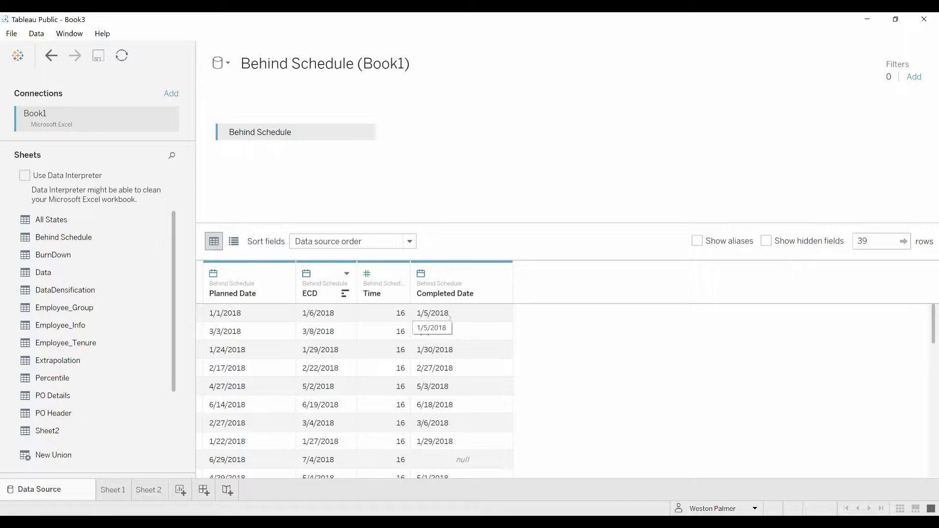
Add Book1's Sheet3, with 365 daily Graph Date rows from 1/1/2018, as a new Excel data source.
{"action": "left_click", "coordinate": [121, 490]}
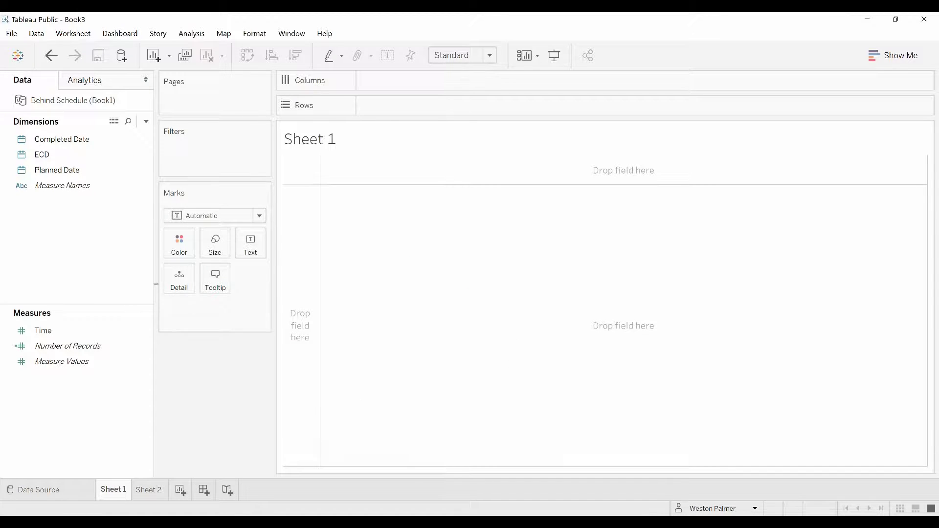
{"action": "left_click", "coordinate": [37, 34]}
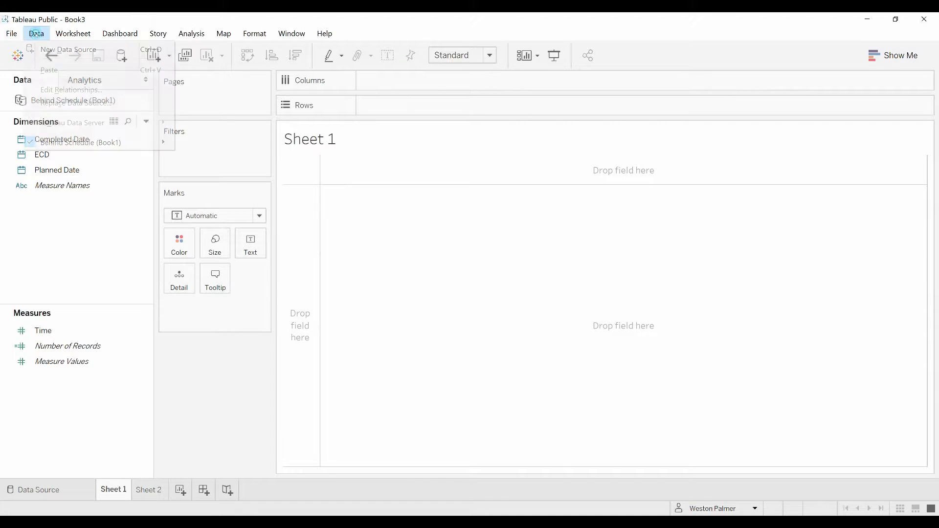
{"action": "left_click", "coordinate": [50, 50]}
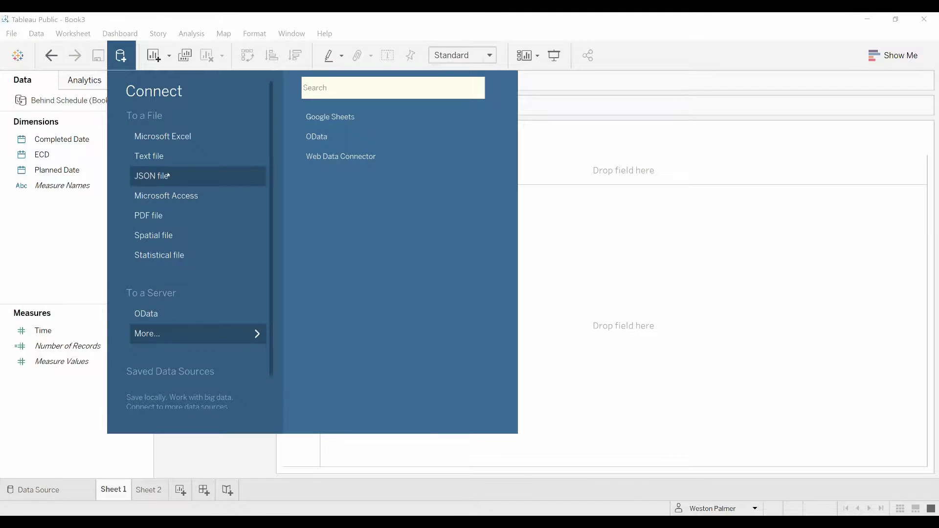
{"action": "left_click", "coordinate": [184, 137]}
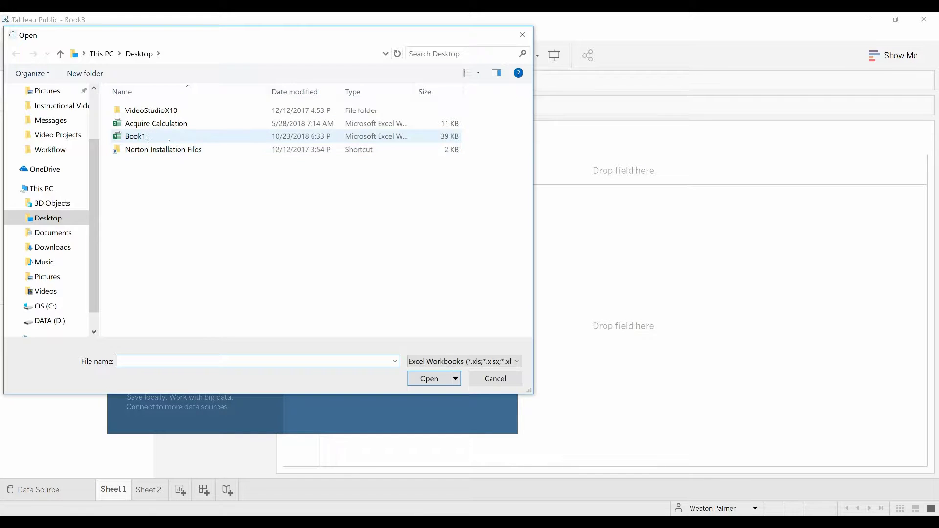
{"action": "left_click", "coordinate": [146, 137]}
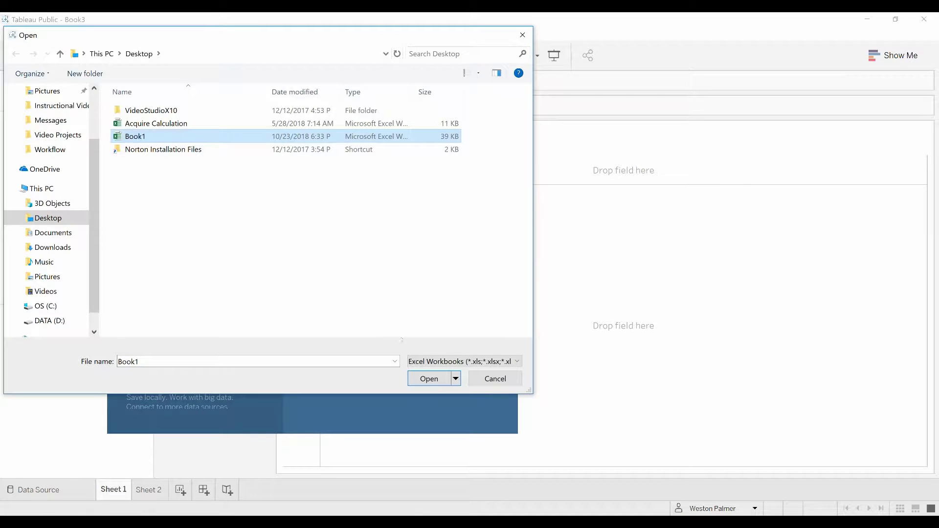
{"action": "left_click", "coordinate": [429, 379]}
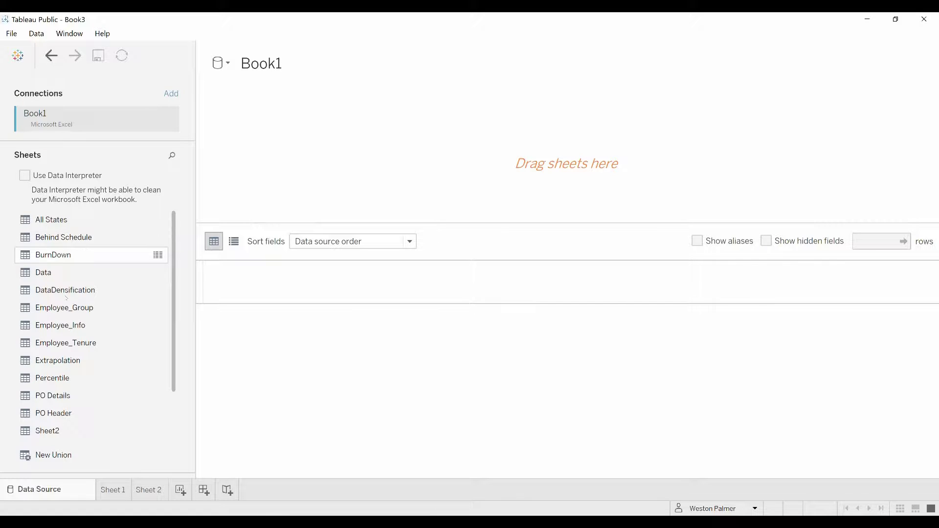
{"action": "scroll", "coordinate": [174, 324], "scroll_direction": "down", "scroll_amount": 2}
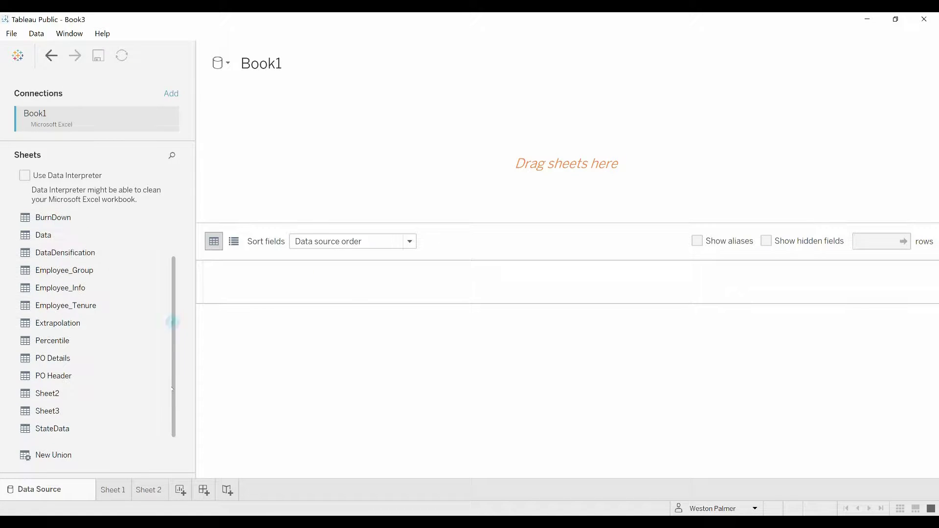
{"action": "left_click_drag", "start_coordinate": [33, 413], "coordinate": [260, 145]}
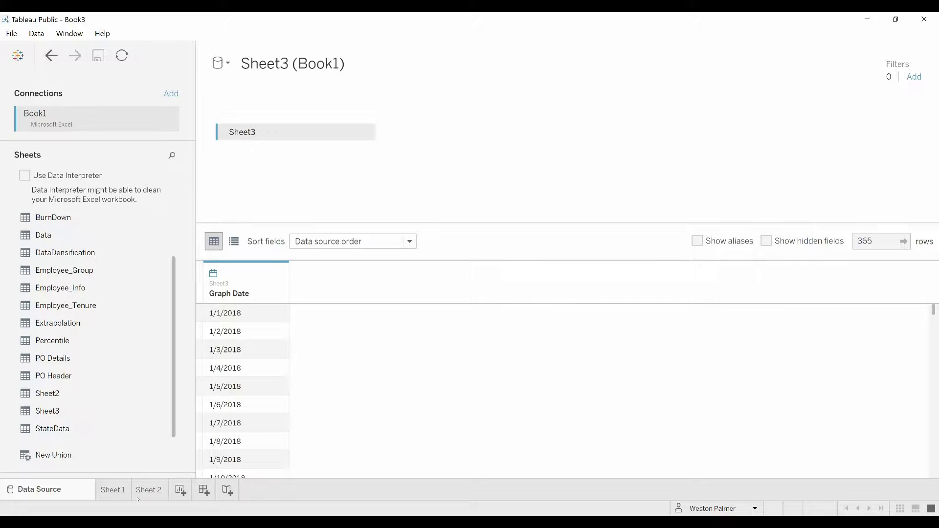
Create a custom blend relationship mapping Sheet3's Graph Date to Behind Schedule's ECD.
{"action": "left_click", "coordinate": [111, 492]}
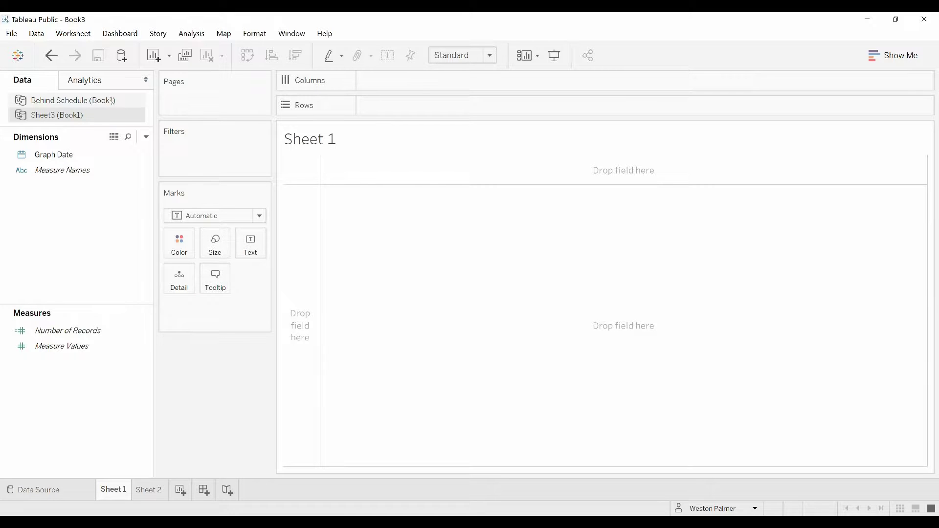
{"action": "left_click", "coordinate": [36, 33]}
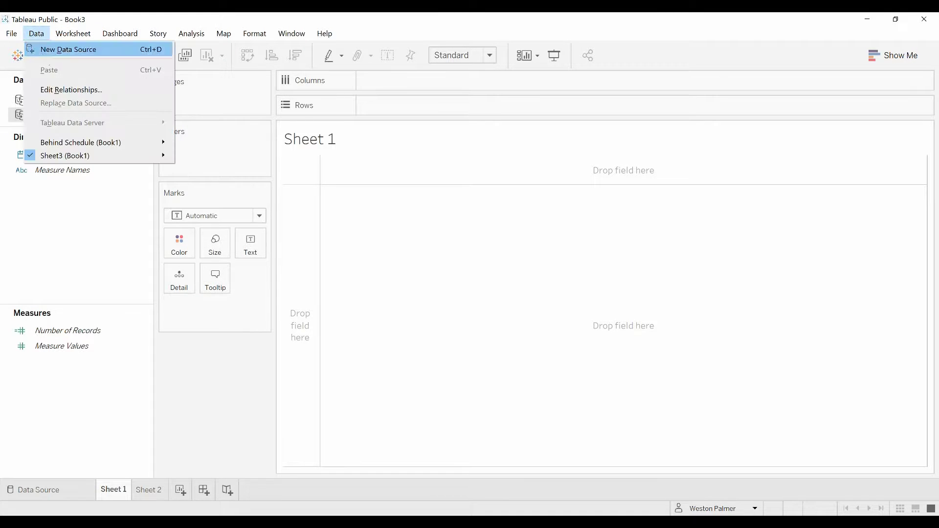
{"action": "left_click", "coordinate": [67, 90]}
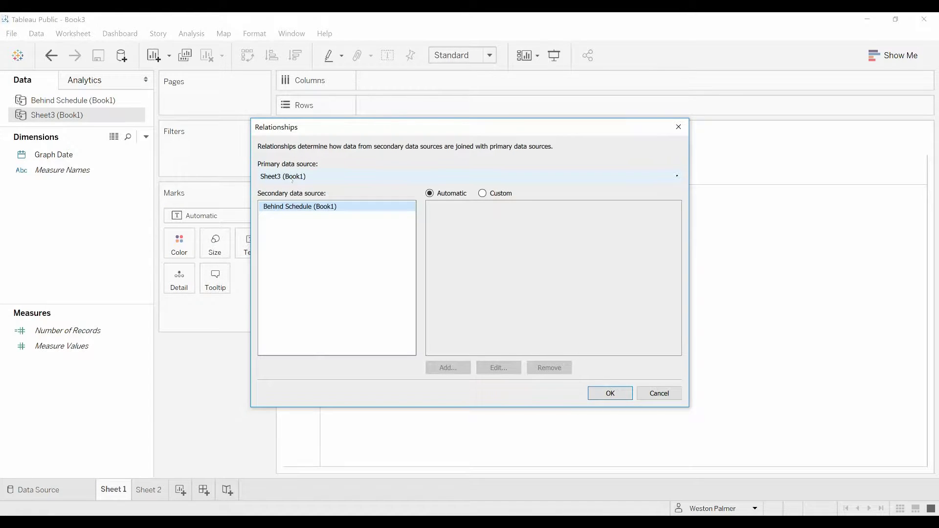
{"action": "left_click", "coordinate": [482, 195]}
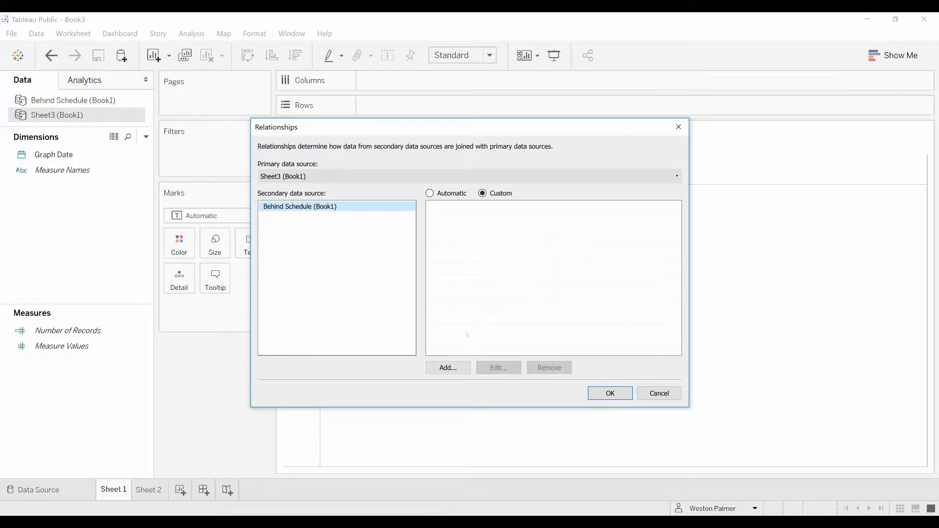
{"action": "left_click", "coordinate": [453, 370]}
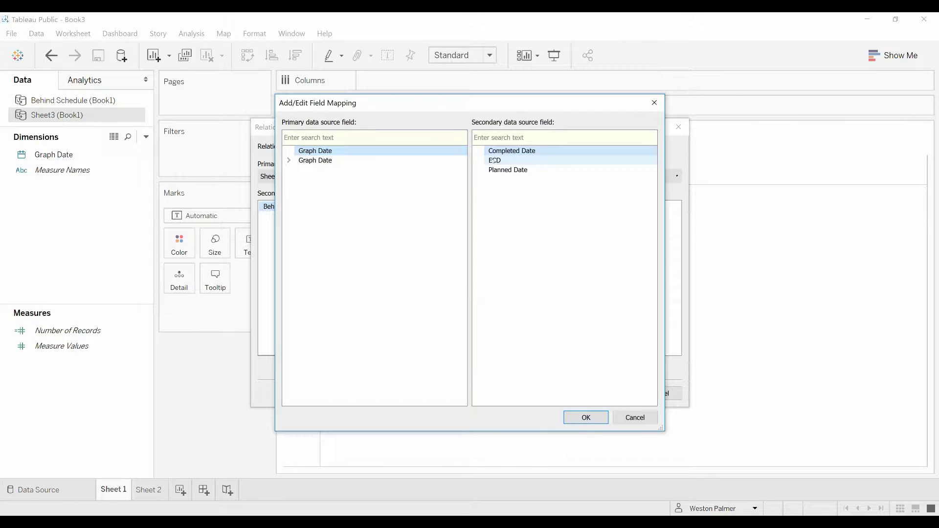
{"action": "left_click", "coordinate": [494, 160]}
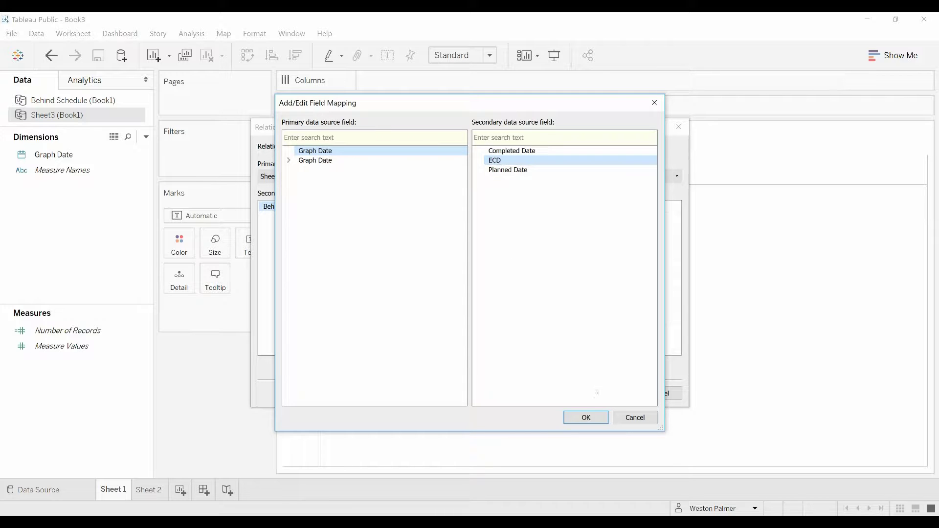
{"action": "left_click", "coordinate": [587, 418]}
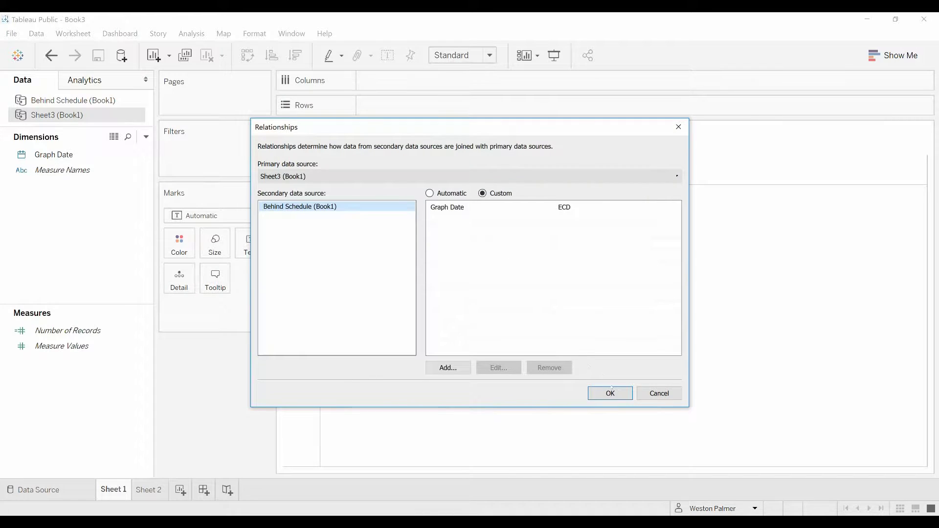
{"action": "left_click", "coordinate": [611, 392]}
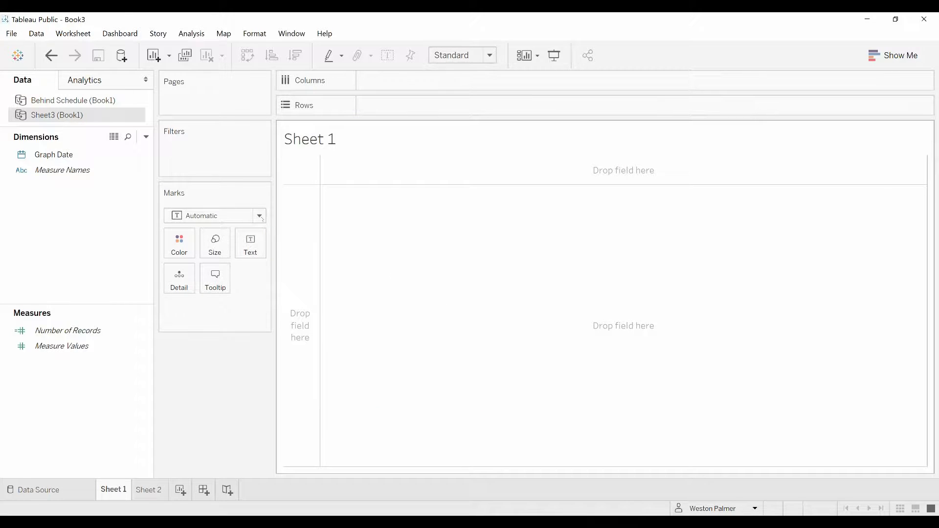
Rename the first data source to Behind Schedule (ECD).
{"action": "left_click", "coordinate": [102, 100]}
{"action": "right_click", "coordinate": [102, 100]}
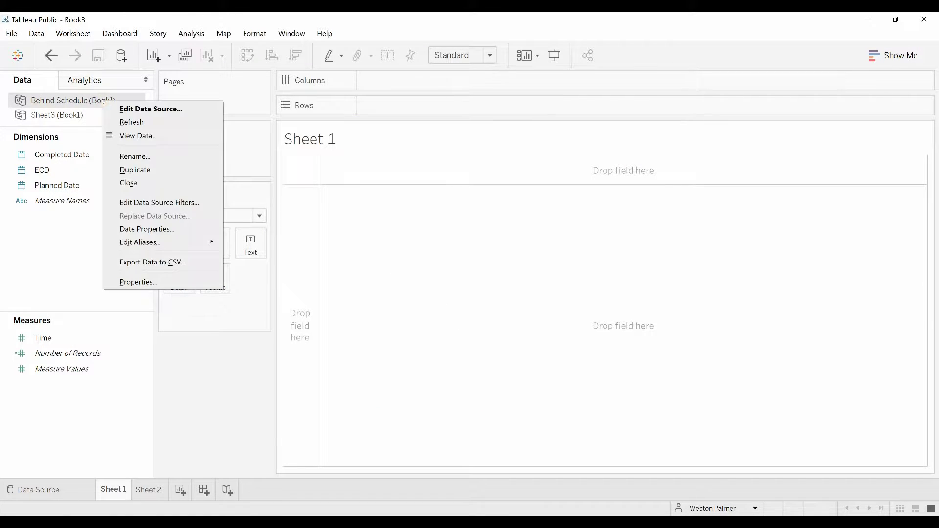
{"action": "left_click", "coordinate": [151, 157]}
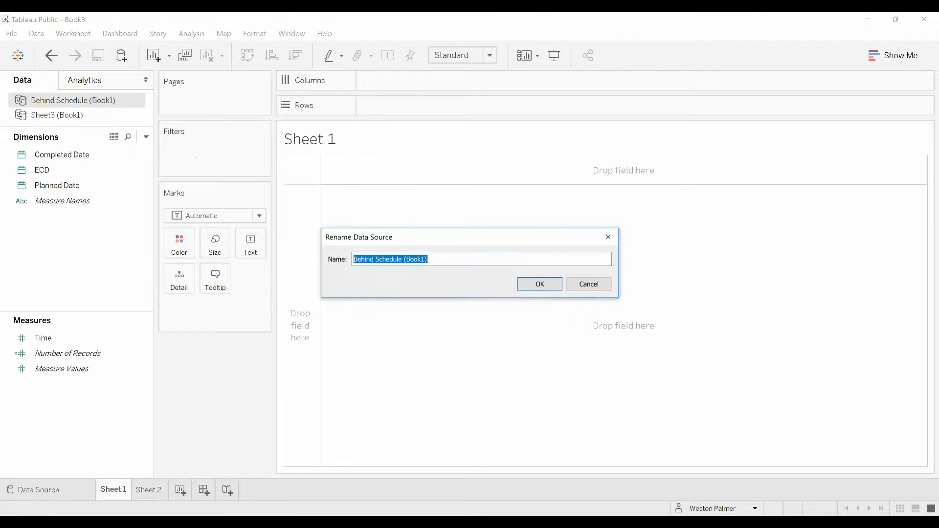
{"action": "left_click_drag", "start_coordinate": [405, 260], "coordinate": [421, 259]}
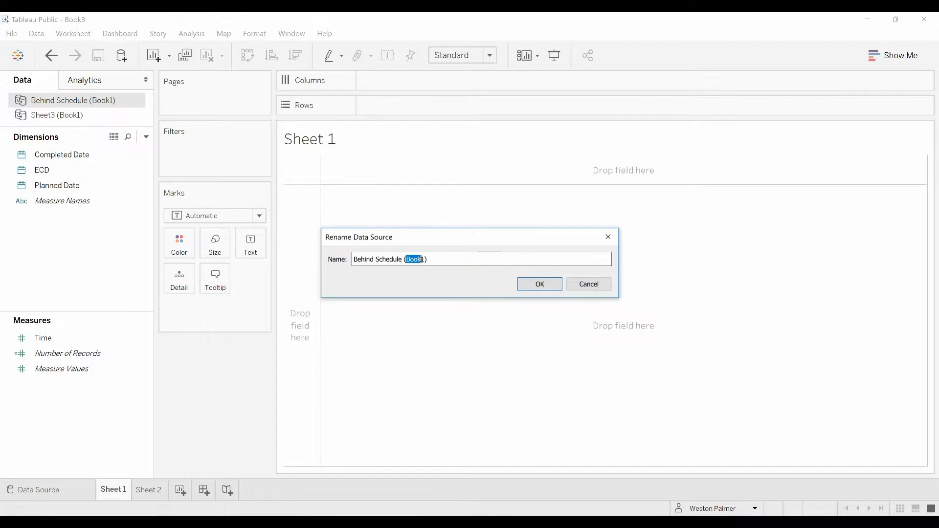
{"action": "type", "text": "ECD"}
{"action": "left_click", "coordinate": [542, 282]}
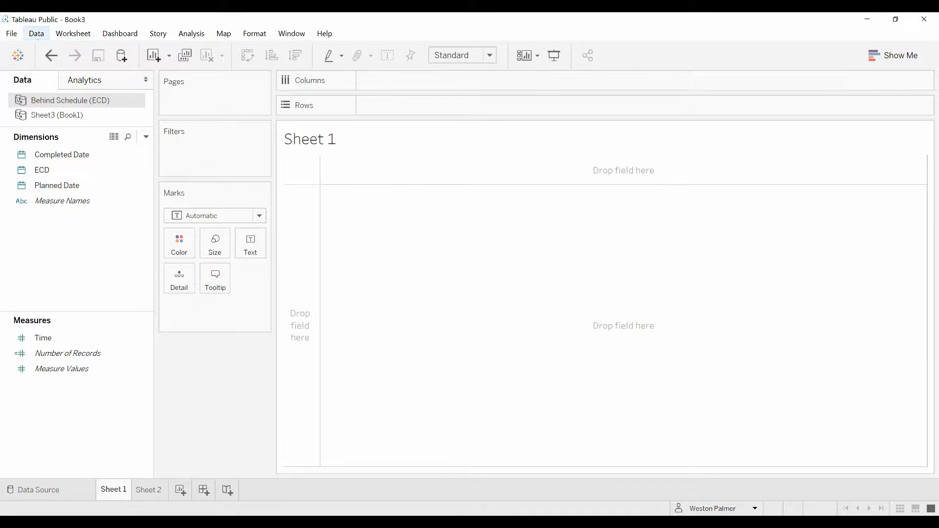
Connect a second copy of Book1's Behind Schedule sheet as a new data source.
{"action": "left_click", "coordinate": [37, 33]}
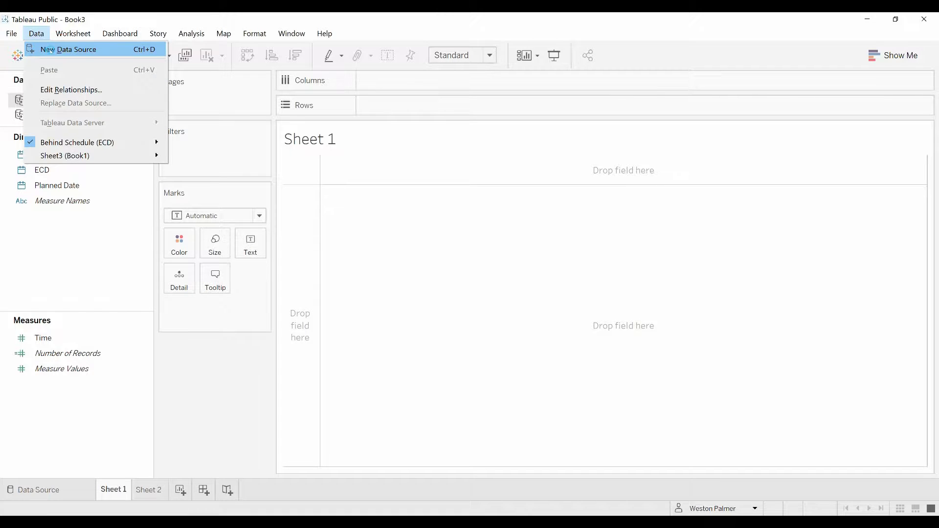
{"action": "left_click", "coordinate": [45, 49]}
{"action": "left_click", "coordinate": [172, 137]}
{"action": "left_click", "coordinate": [149, 137]}
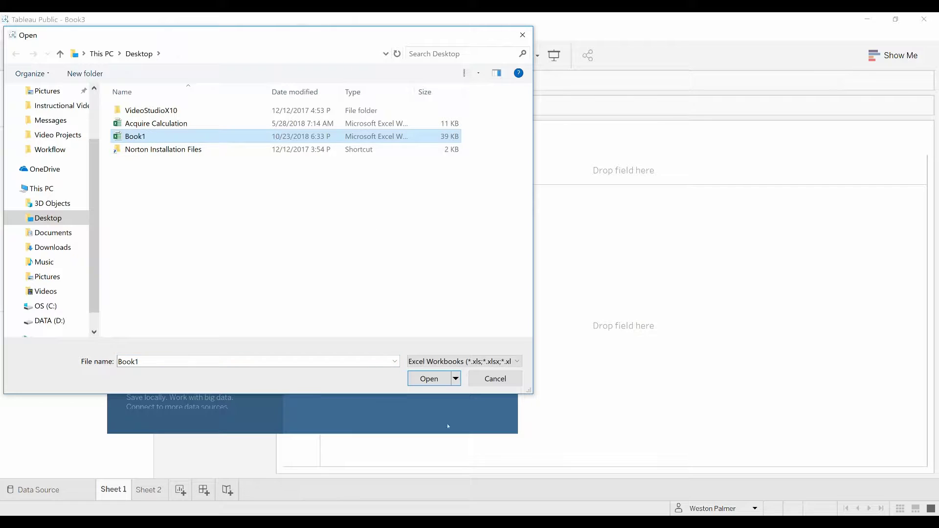
{"action": "left_click", "coordinate": [430, 379]}
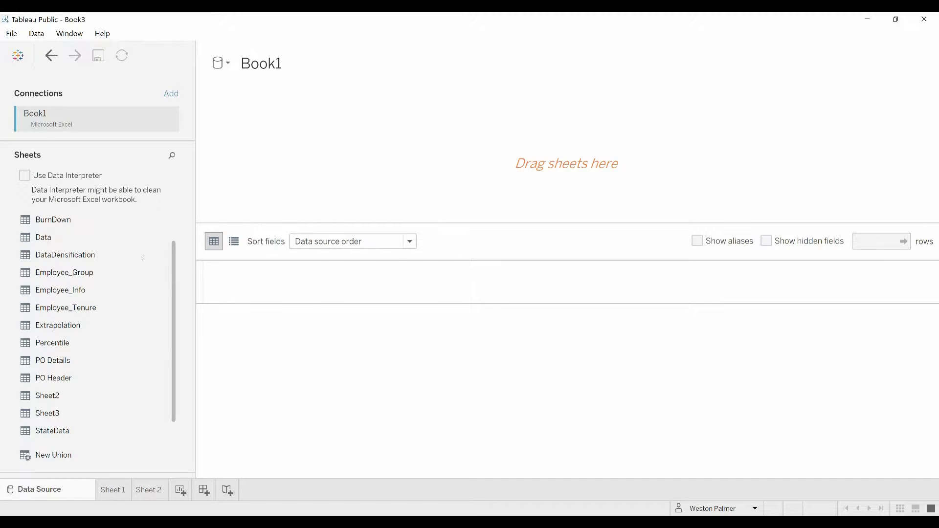
{"action": "scroll", "coordinate": [81, 324], "scroll_direction": "up", "scroll_amount": 2}
{"action": "left_click_drag", "start_coordinate": [64, 237], "coordinate": [307, 182]}
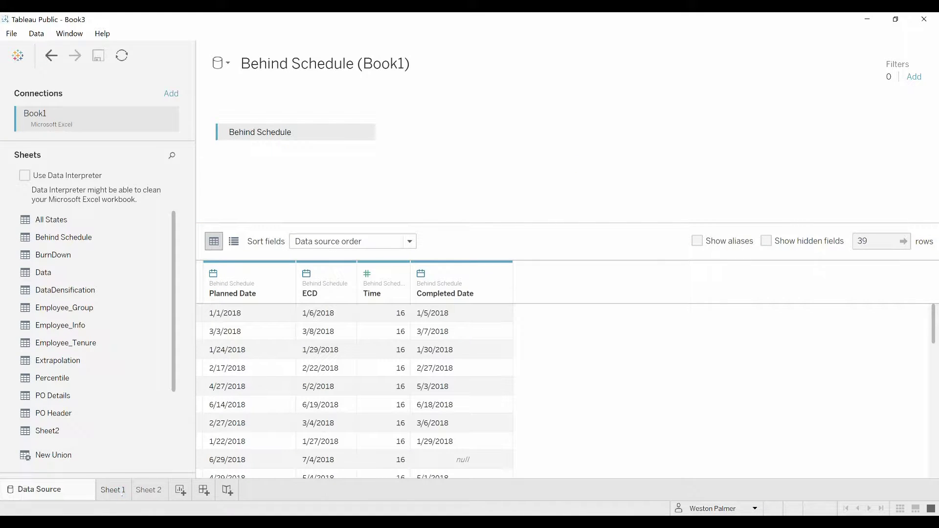
Rename the new Behind Schedule source to Behind Schedule (Completed).
{"action": "left_click", "coordinate": [122, 495]}
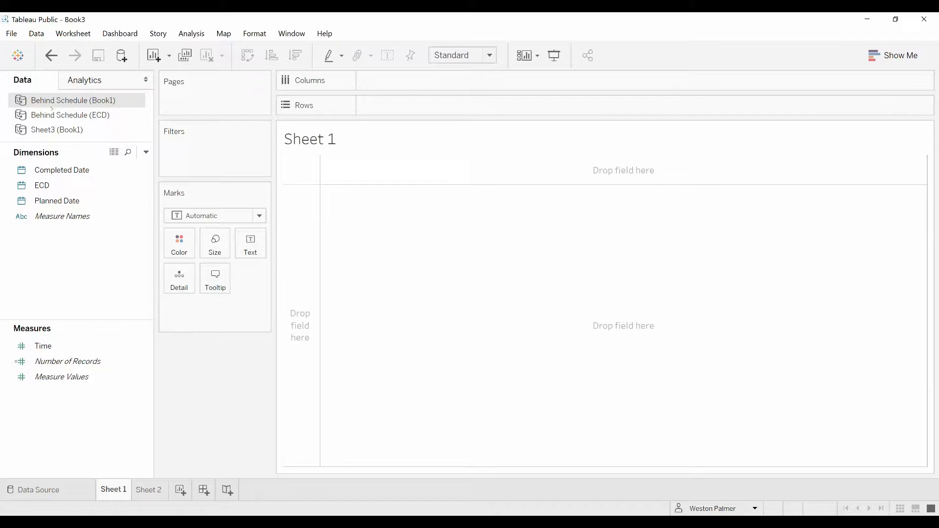
{"action": "right_click", "coordinate": [112, 103]}
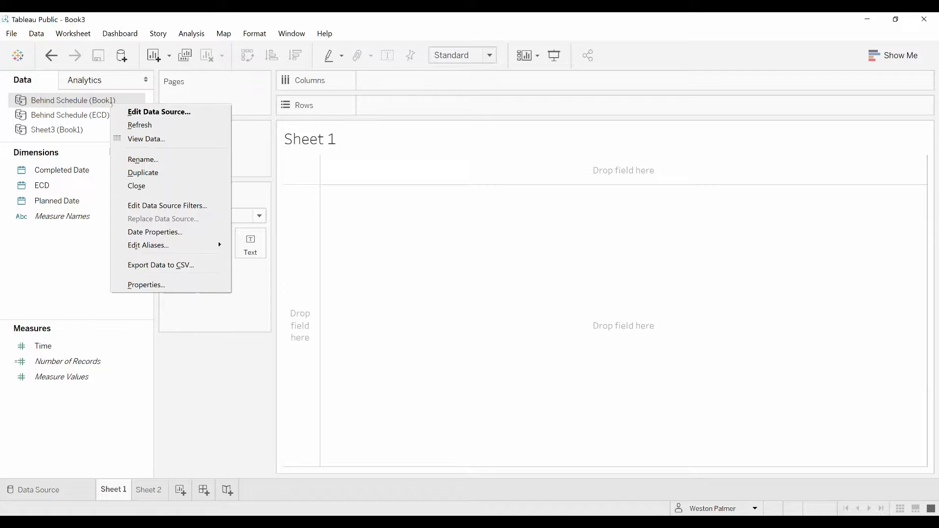
{"action": "left_click", "coordinate": [142, 160]}
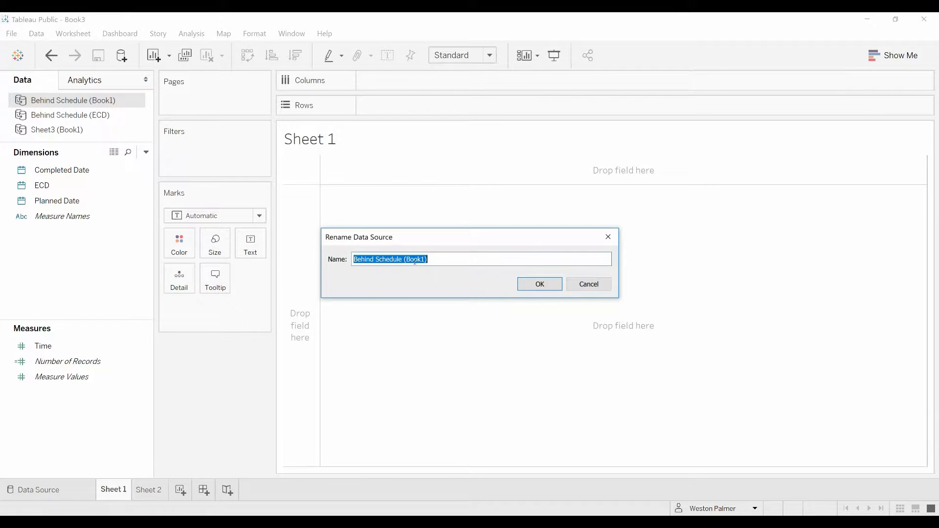
{"action": "left_click_drag", "start_coordinate": [403, 259], "coordinate": [428, 259]}
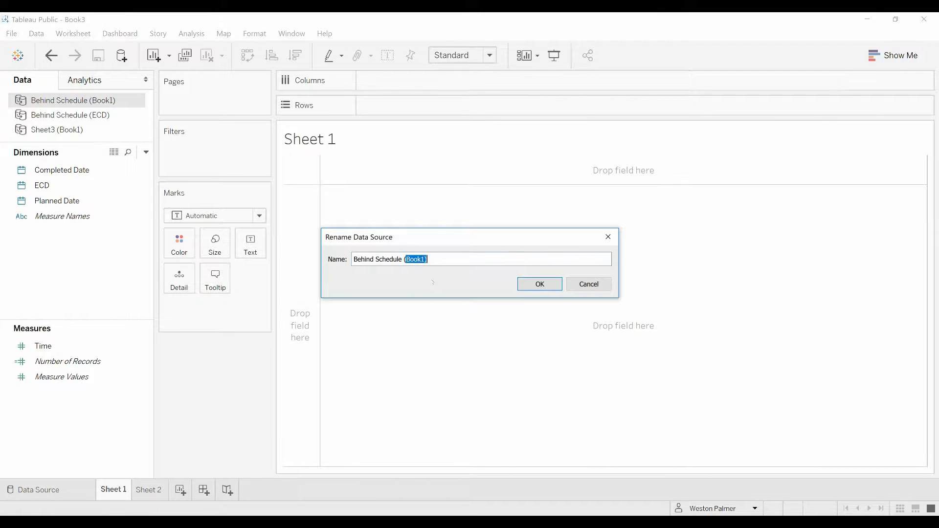
{"action": "type", "text": "(Completed)"}
{"action": "key", "text": "Return"}
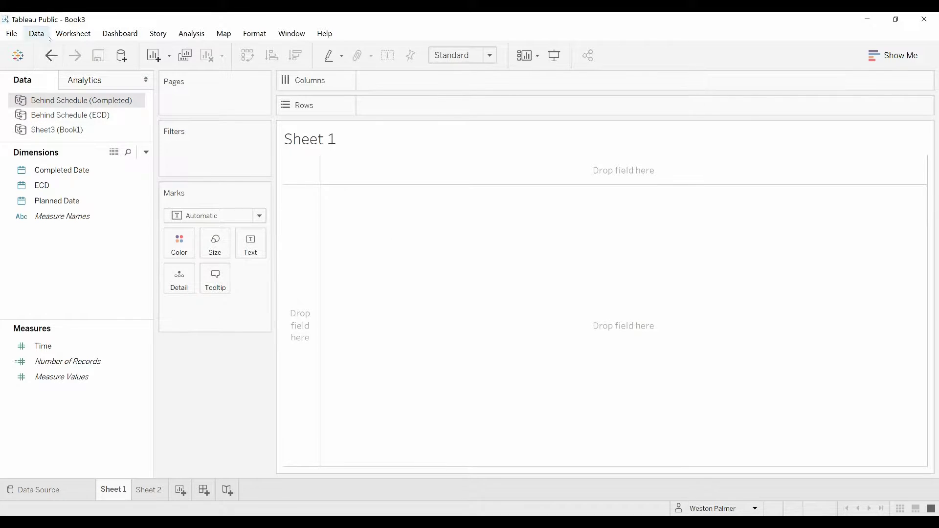
Make Sheet3 (Book1) primary and custom-map its Graph Date to Completed Date.
{"action": "left_click", "coordinate": [47, 36]}
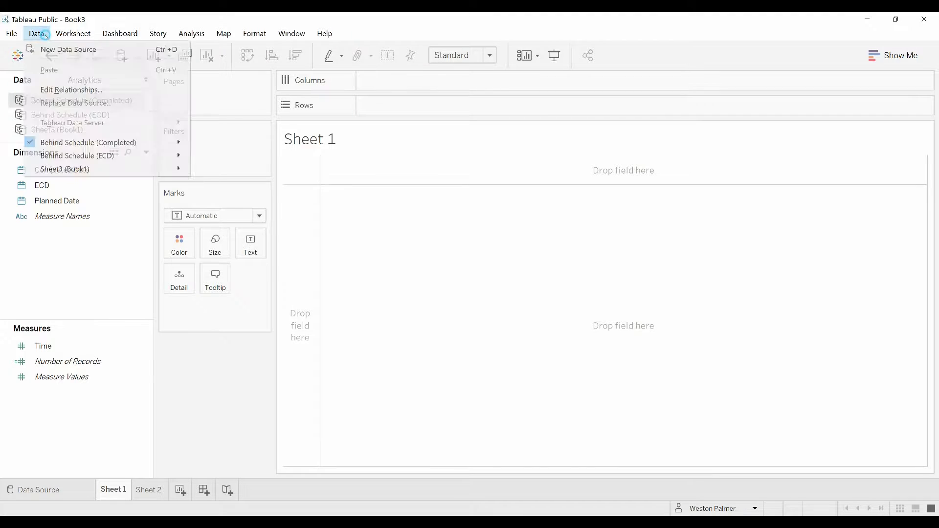
{"action": "left_click", "coordinate": [62, 91]}
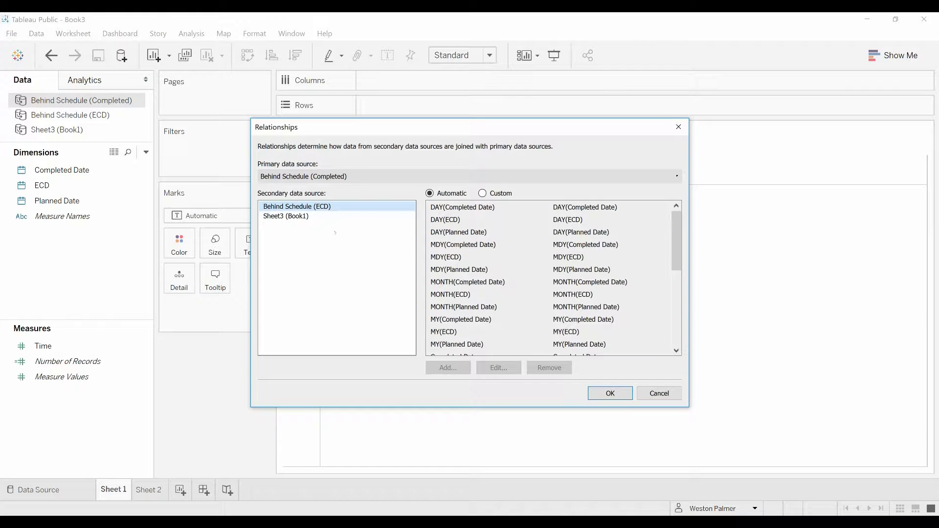
{"action": "left_click", "coordinate": [298, 217]}
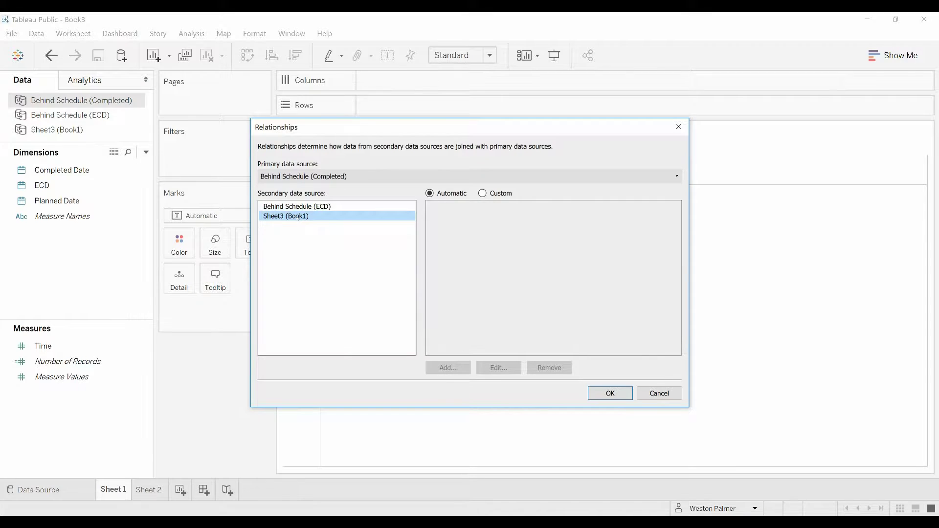
{"action": "left_click", "coordinate": [301, 176]}
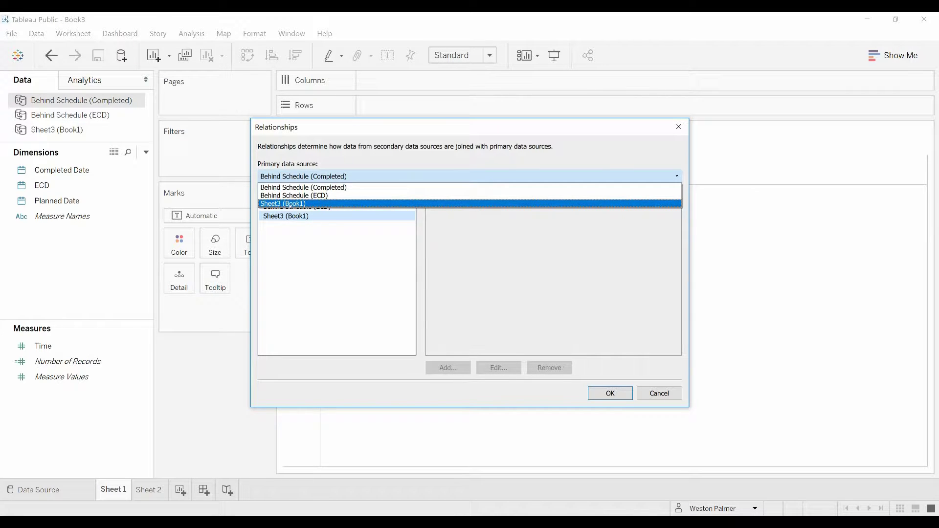
{"action": "left_click", "coordinate": [289, 204]}
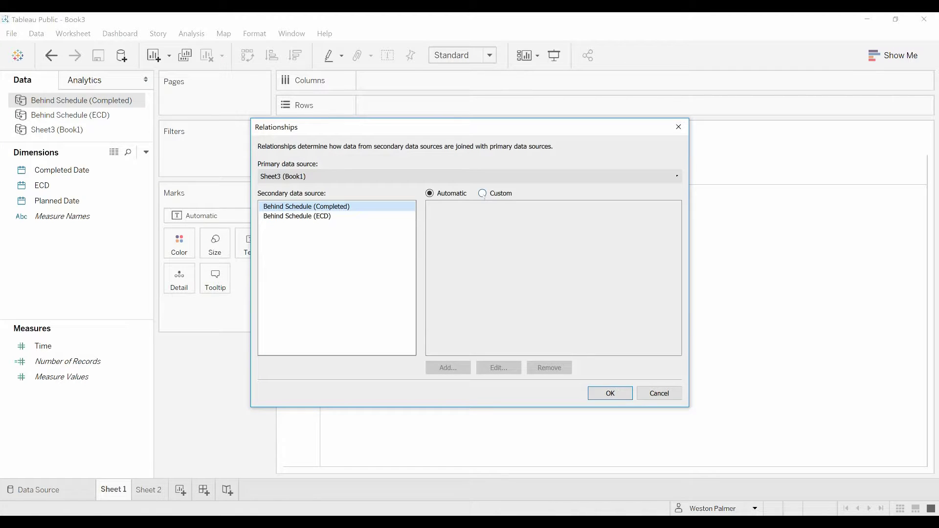
{"action": "left_click", "coordinate": [482, 194]}
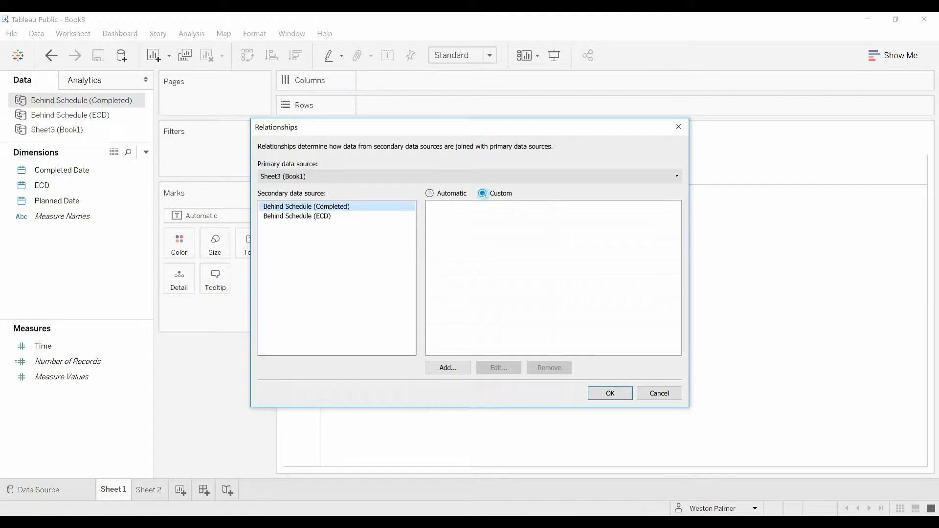
{"action": "left_click", "coordinate": [448, 368]}
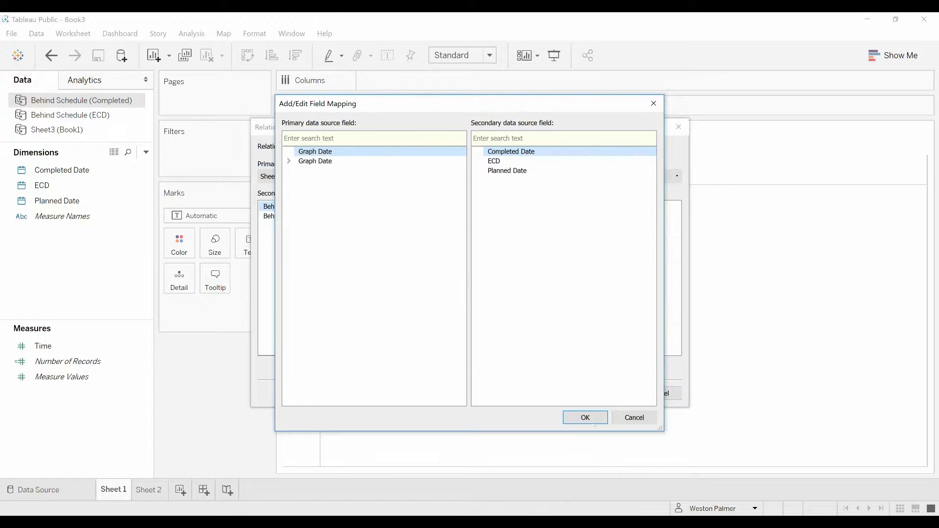
{"action": "left_click", "coordinate": [581, 417]}
{"action": "left_click", "coordinate": [610, 393]}
{"action": "left_click", "coordinate": [68, 362]}
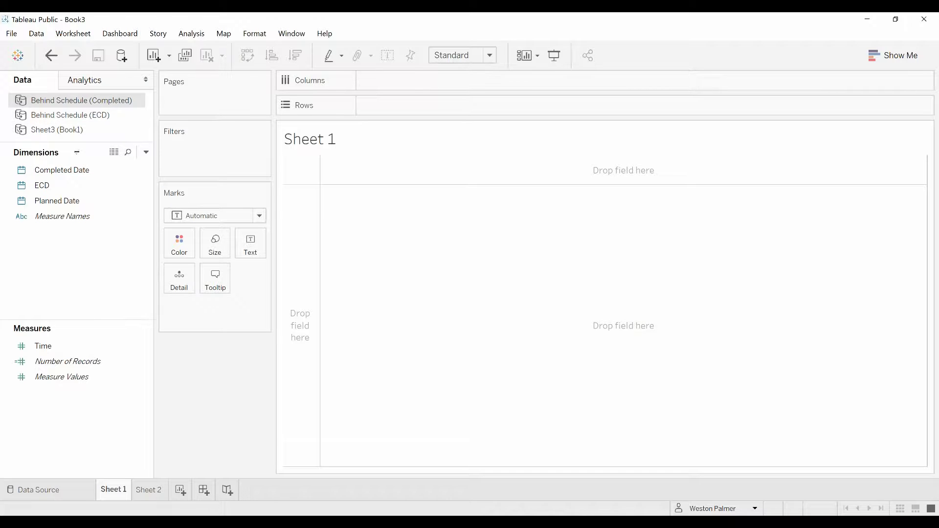
Put Sheet3's Graph Date on Rows as discrete exact days, listing all 365 days of 2018.
{"action": "left_click", "coordinate": [42, 130]}
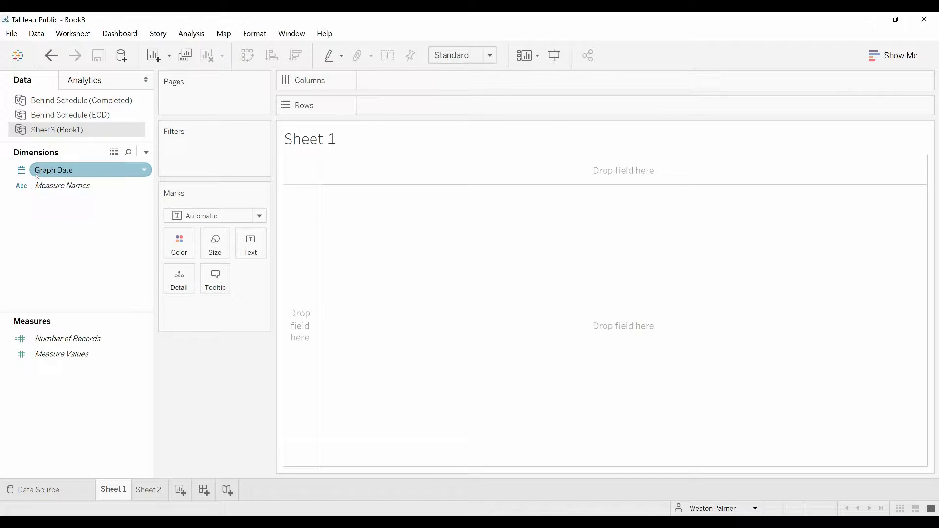
{"action": "left_click_drag", "start_coordinate": [48, 170], "coordinate": [371, 108]}
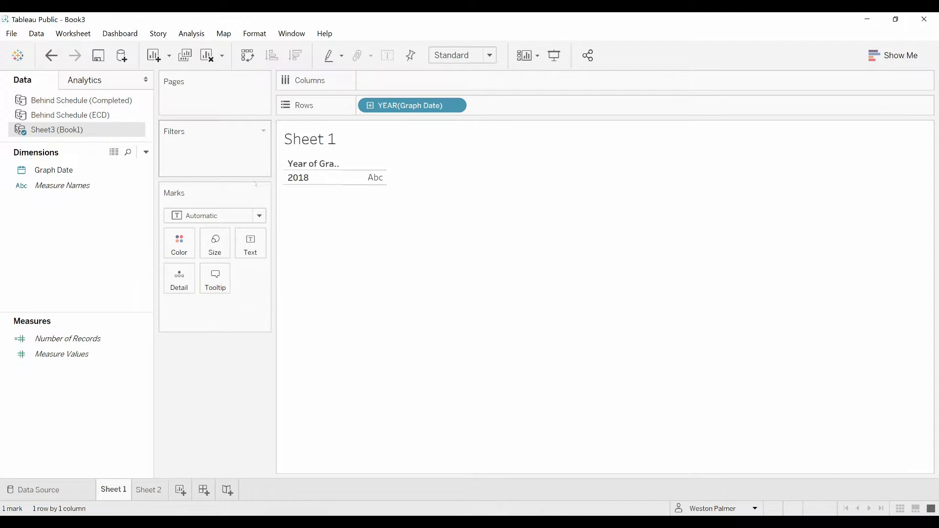
{"action": "left_click", "coordinate": [454, 105]}
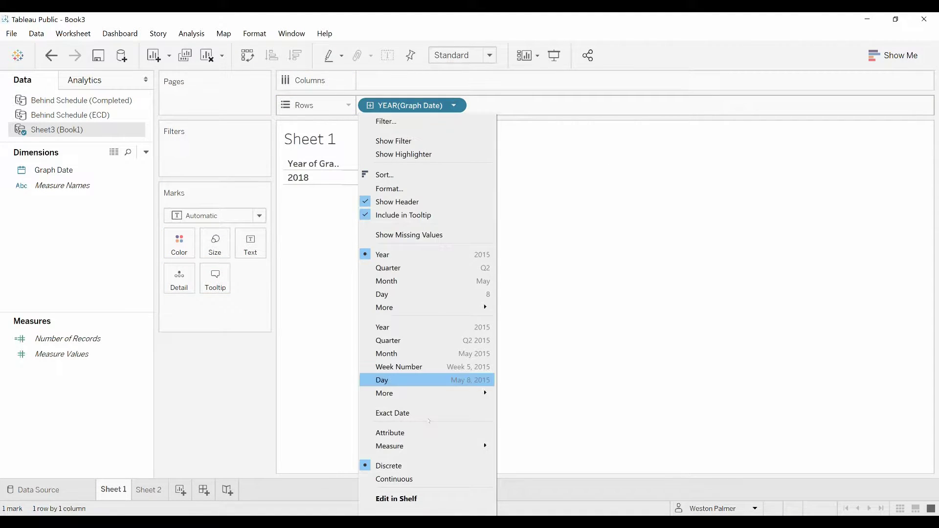
{"action": "left_click", "coordinate": [418, 381]}
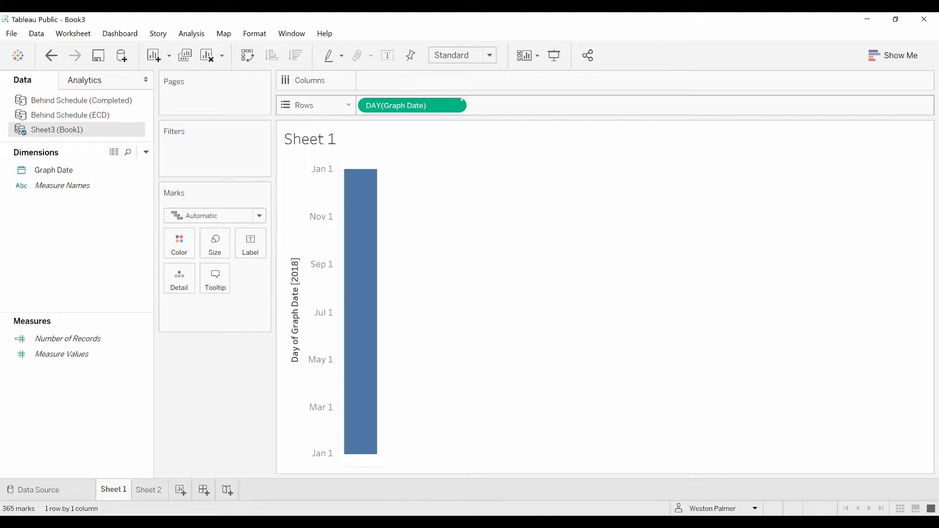
{"action": "left_click", "coordinate": [459, 105]}
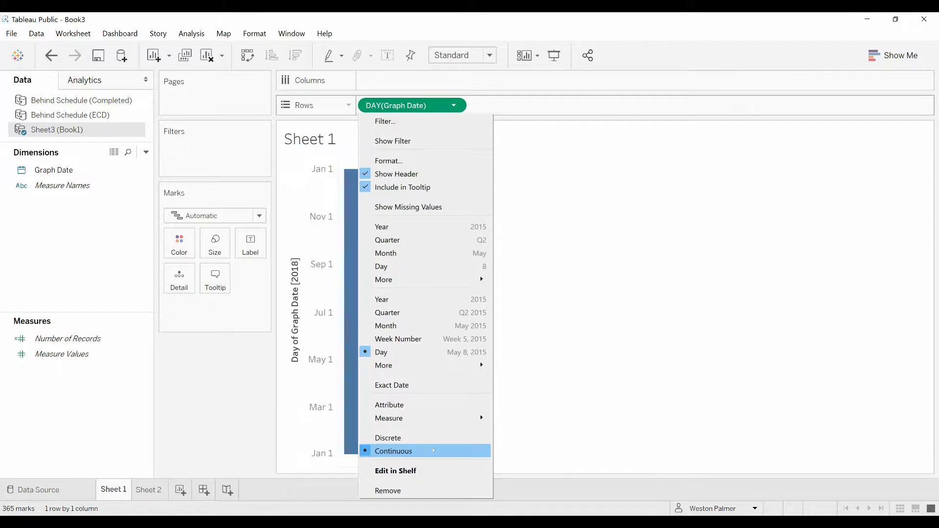
{"action": "left_click", "coordinate": [421, 438]}
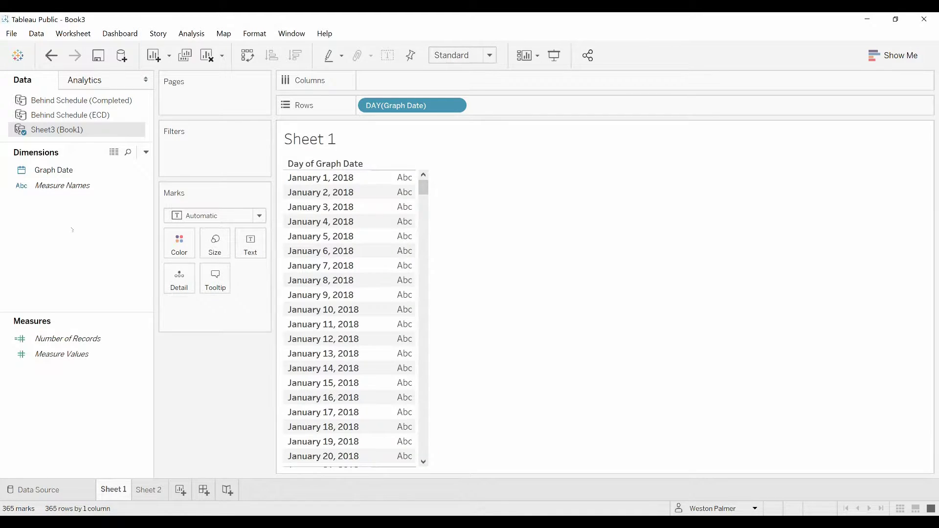
Link Behind Schedule (ECD) on ECD and show Time as a running total beside each date.
{"action": "left_click", "coordinate": [69, 115]}
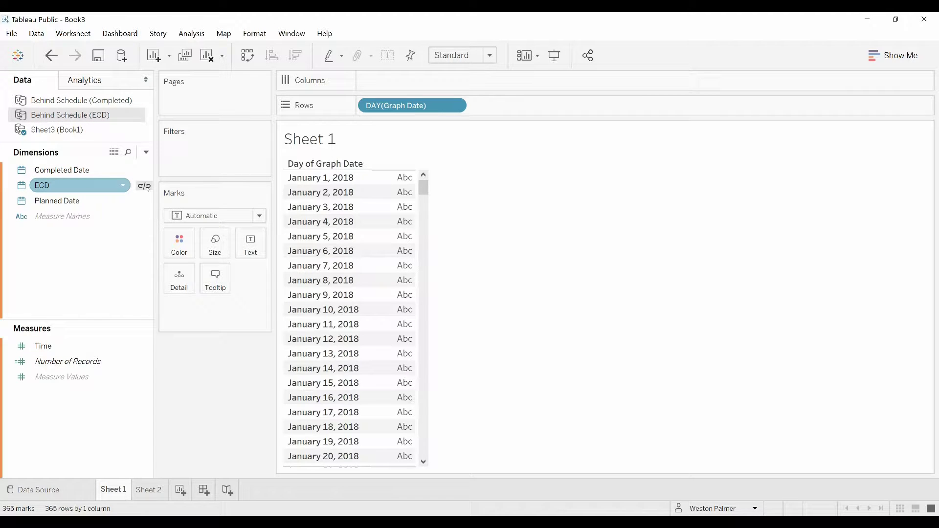
{"action": "left_click", "coordinate": [144, 185]}
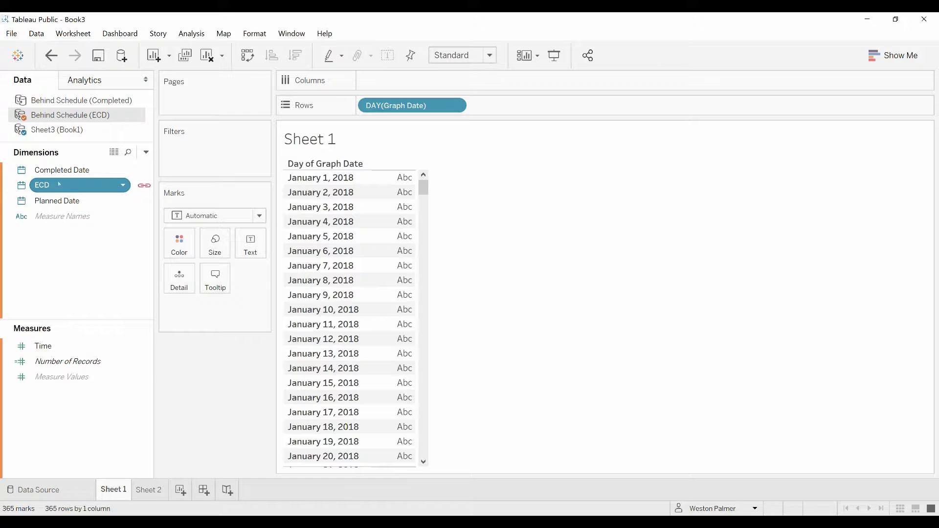
{"action": "left_click", "coordinate": [48, 346]}
{"action": "left_click_drag", "start_coordinate": [80, 340], "coordinate": [384, 238]}
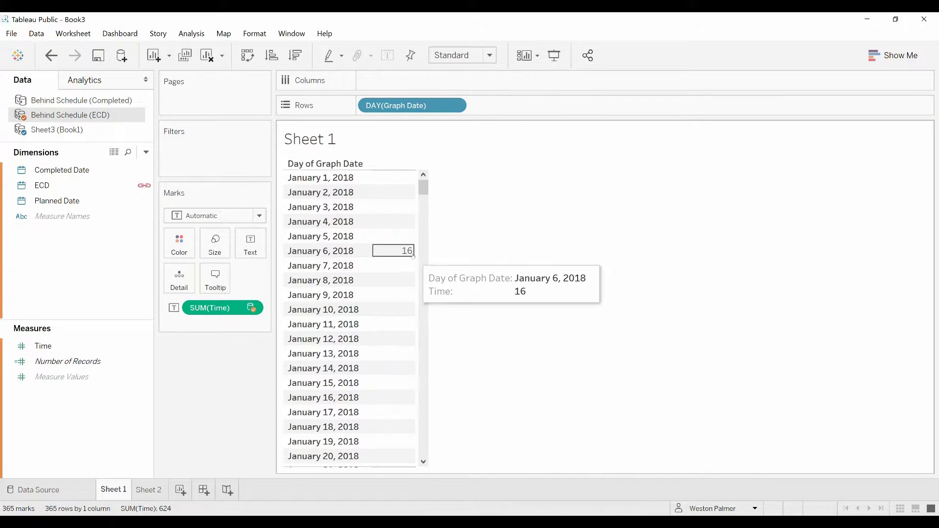
{"action": "left_click", "coordinate": [251, 308]}
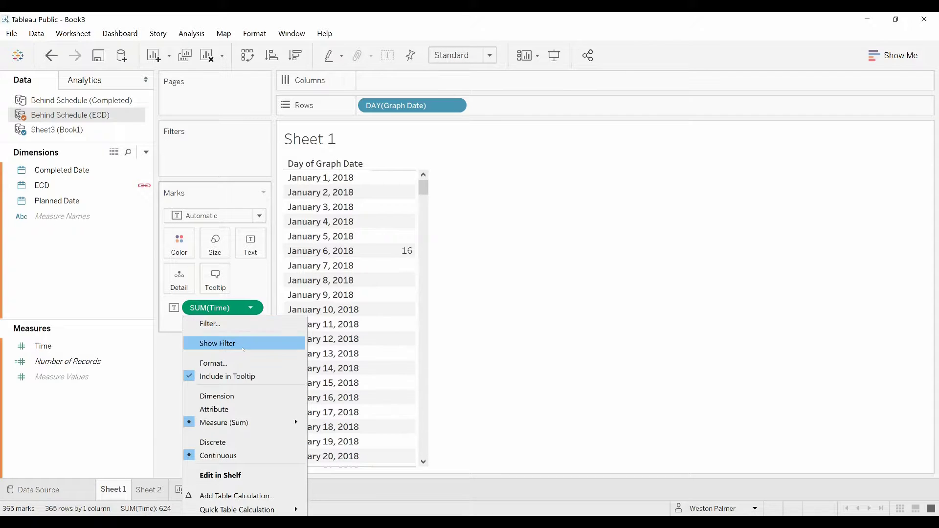
{"action": "mouse_move", "coordinate": [238, 509]}
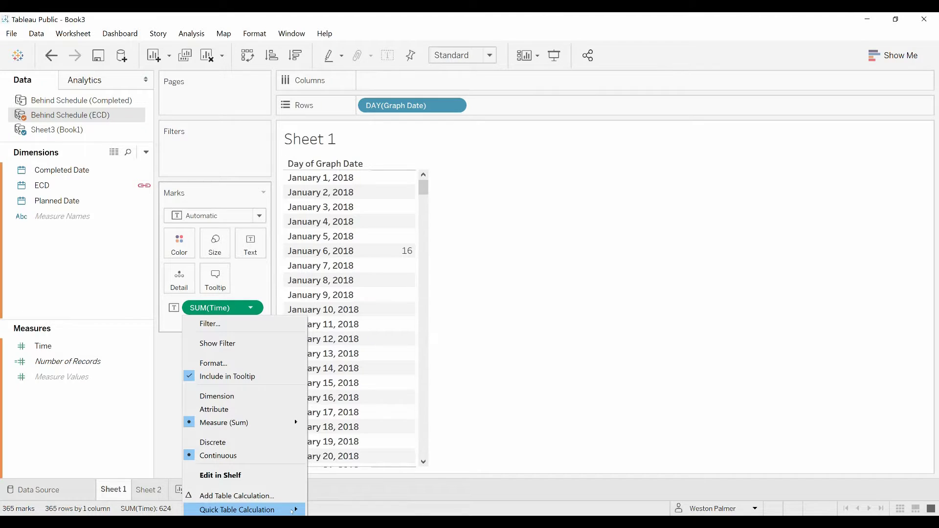
{"action": "left_click", "coordinate": [343, 401]}
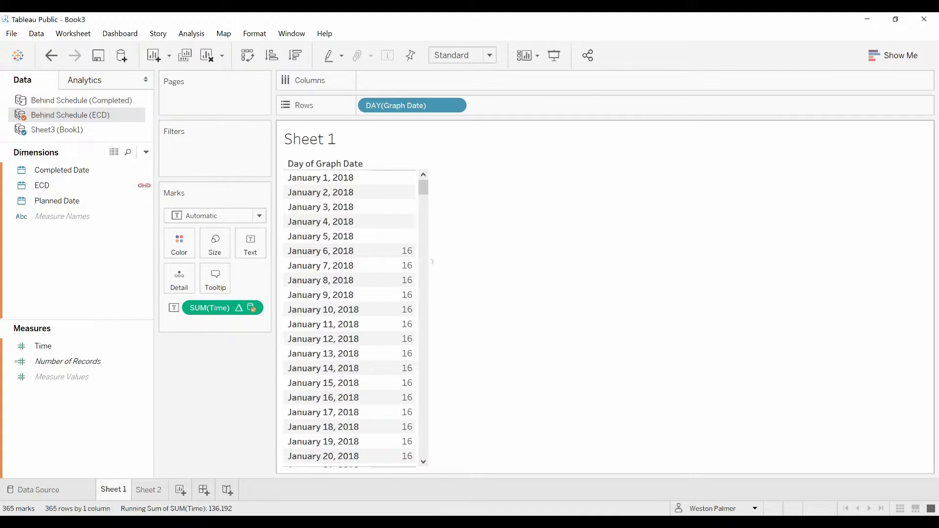
{"action": "scroll", "coordinate": [421, 328], "scroll_direction": "down", "scroll_amount": 6}
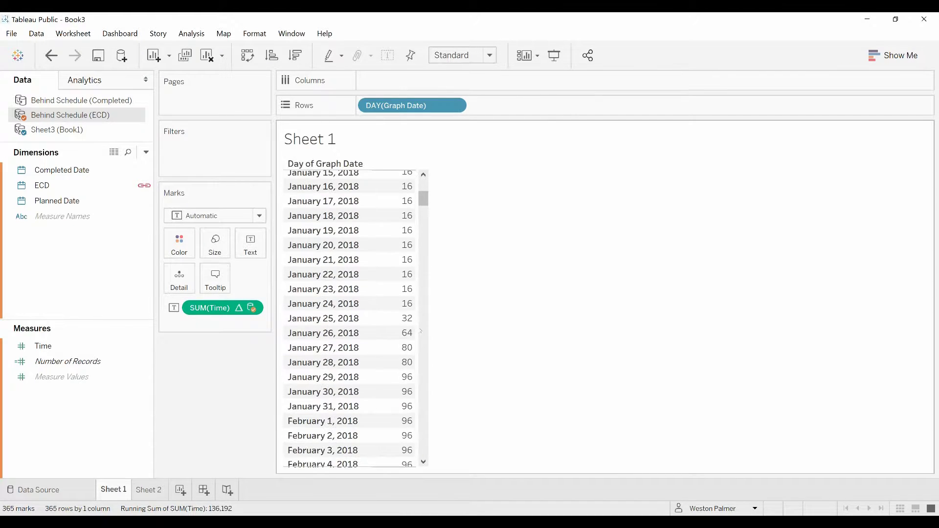
{"action": "mouse_move", "coordinate": [410, 268]}
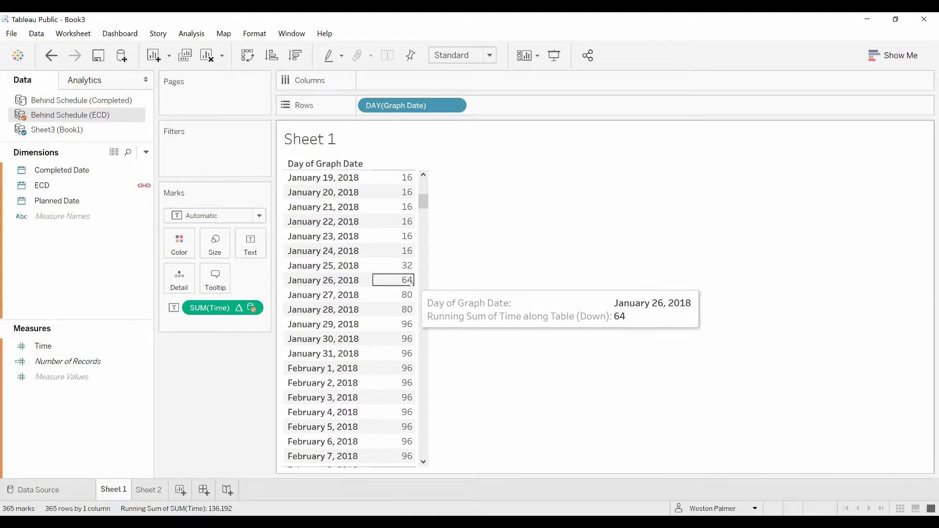
{"action": "mouse_move", "coordinate": [412, 297]}
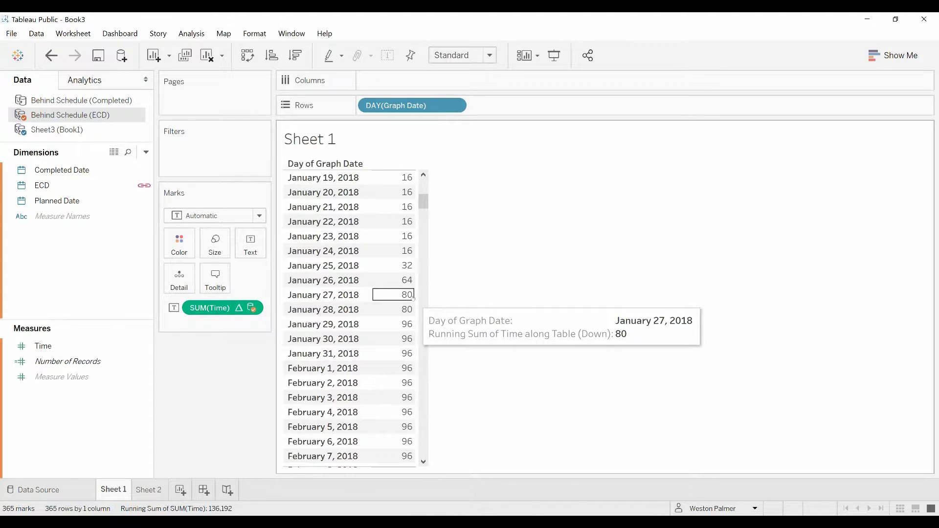
Put Completed Date on the Tooltip card so it appears for each running-total mark.
{"action": "left_click_drag", "start_coordinate": [426, 204], "coordinate": [423, 189]}
{"action": "left_click", "coordinate": [57, 172]}
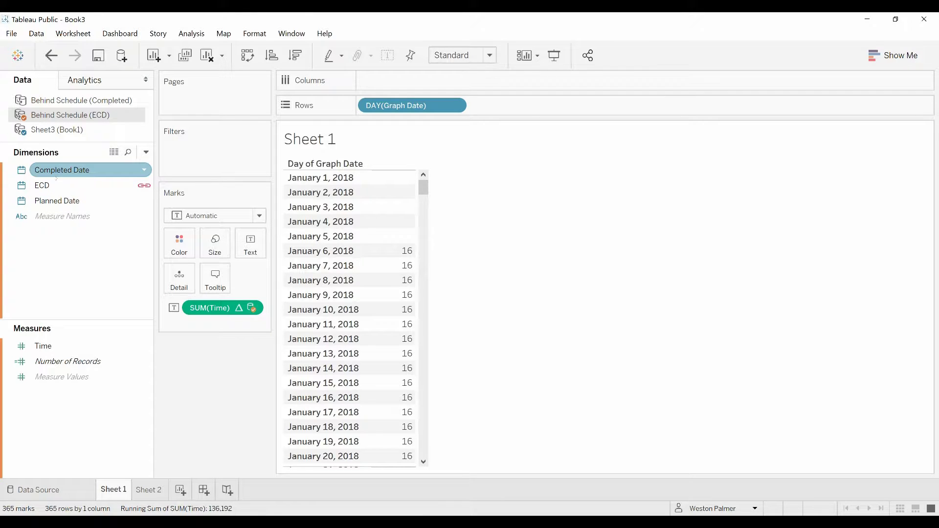
{"action": "left_click_drag", "start_coordinate": [54, 171], "coordinate": [221, 285]}
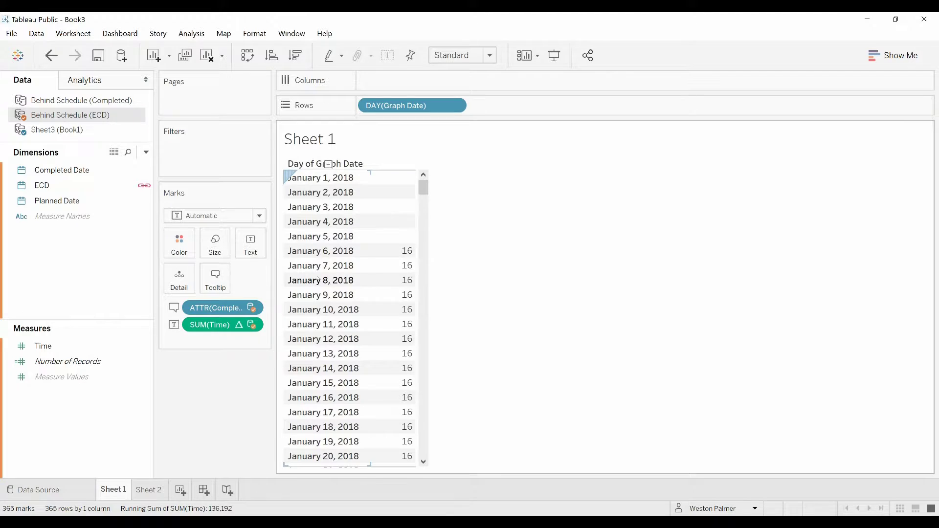
{"action": "mouse_move", "coordinate": [390, 255]}
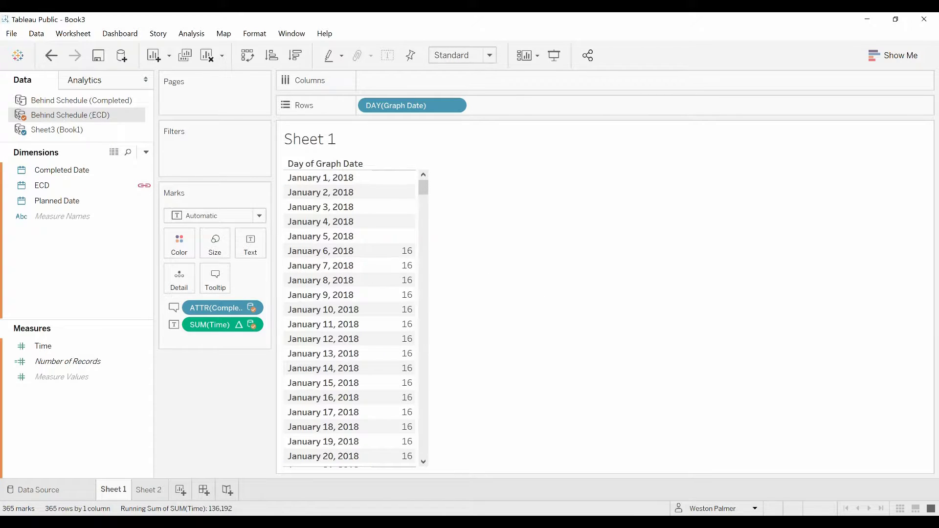
Create a new calculated field named 'True Behind Schedule'.
{"action": "left_click", "coordinate": [146, 153]}
{"action": "left_click", "coordinate": [116, 186]}
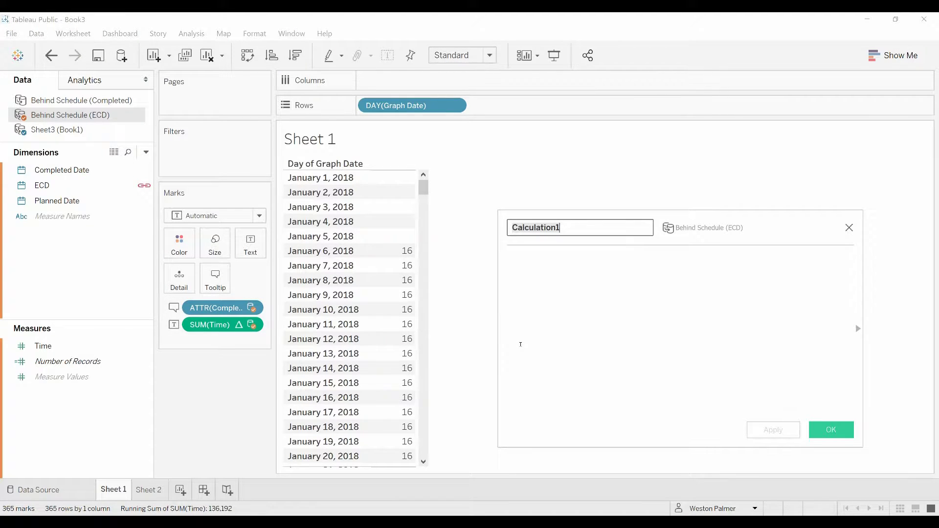
{"action": "type", "text": "True "}
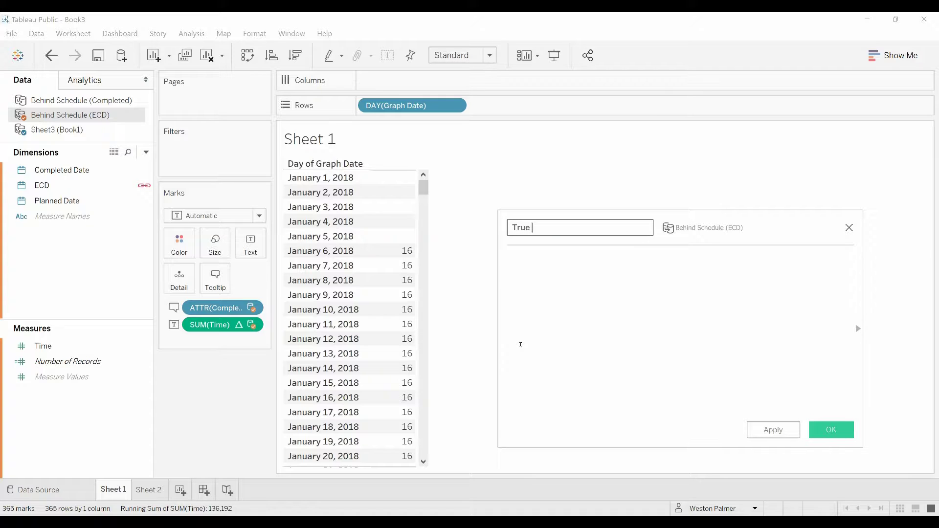
{"action": "type", "text": "Behind Schedule"}
{"action": "left_click", "coordinate": [523, 277]}
Write the condition IF [Completed Date] <= [ECD] THEN null.
{"action": "type", "text": "If"}
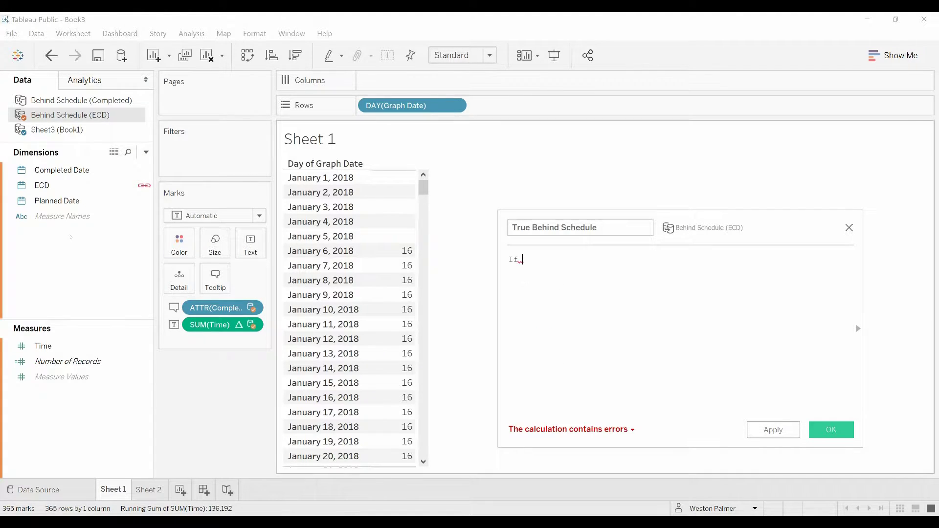
{"action": "left_click", "coordinate": [61, 171]}
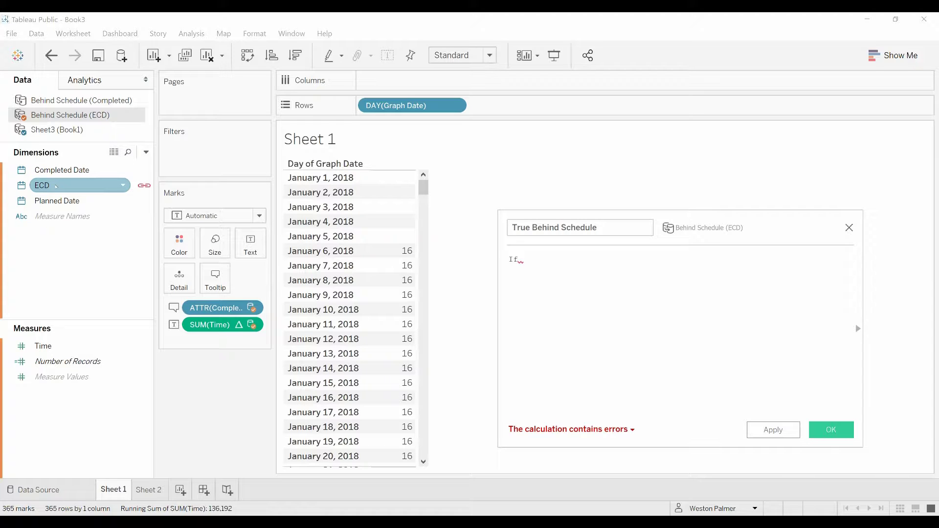
{"action": "left_click_drag", "start_coordinate": [62, 171], "coordinate": [587, 268]}
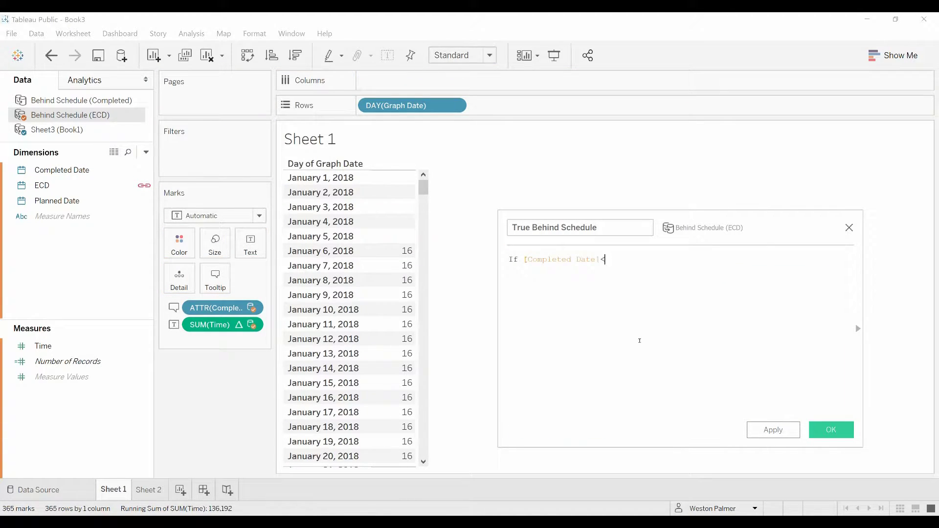
{"action": "type", "text": "="}
{"action": "left_click_drag", "start_coordinate": [42, 184], "coordinate": [700, 258]}
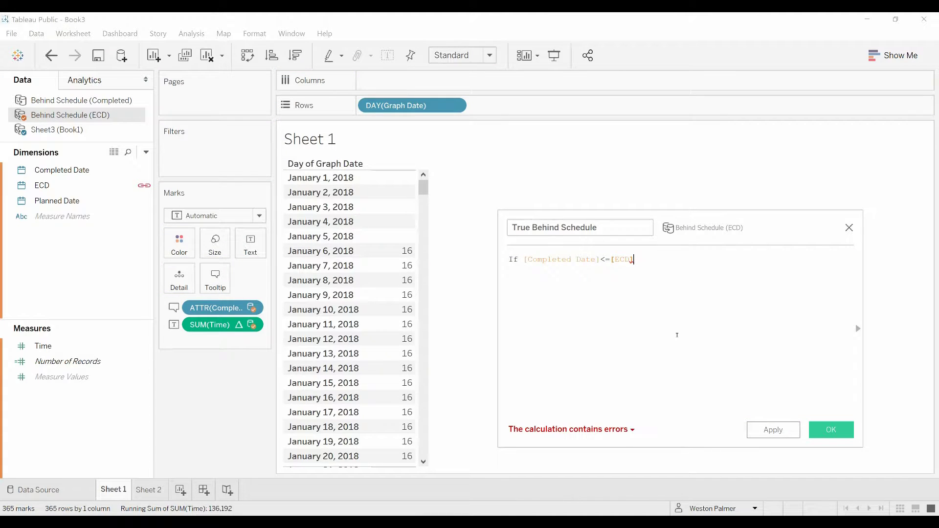
{"action": "scroll", "coordinate": [651, 321], "scroll_direction": "up", "scroll_amount": 4}
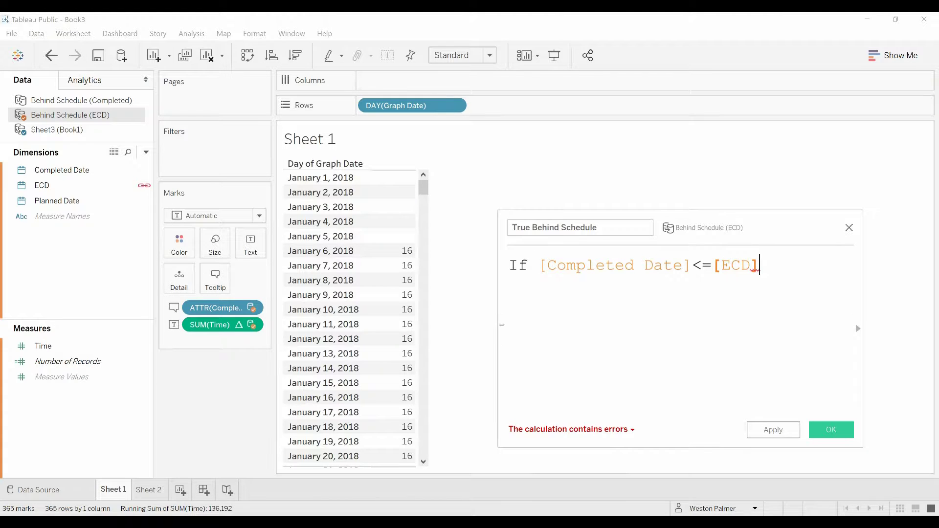
{"action": "left_click_drag", "start_coordinate": [491, 324], "coordinate": [373, 325]}
{"action": "type", "text": "then"}
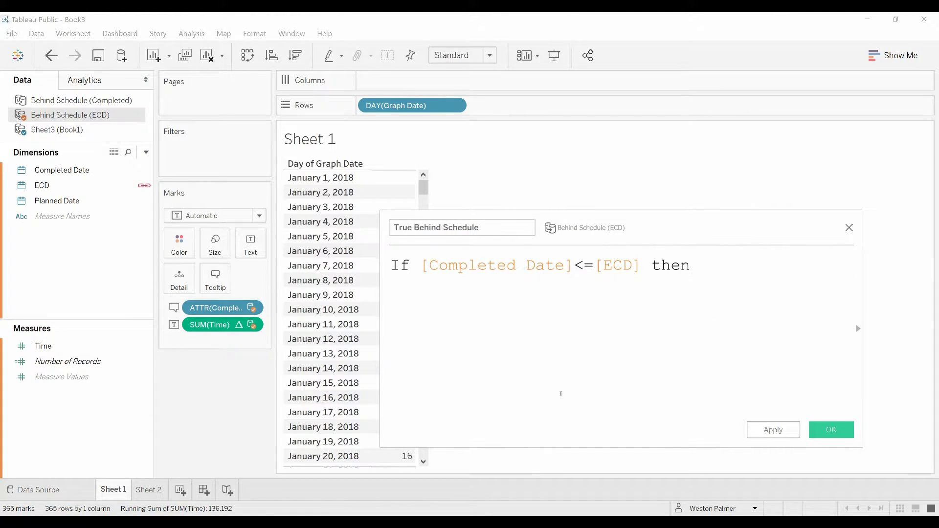
{"action": "key", "text": "Return"}
{"action": "key", "text": "Tab"}
{"action": "type", "text": "null"}
Finish the formula with ELSE [Time] END.
{"action": "key", "text": "Return"}
{"action": "type", "text": "else"}
{"action": "key", "text": "Return"}
{"action": "key", "text": "Return"}
{"action": "key", "text": "Tab"}
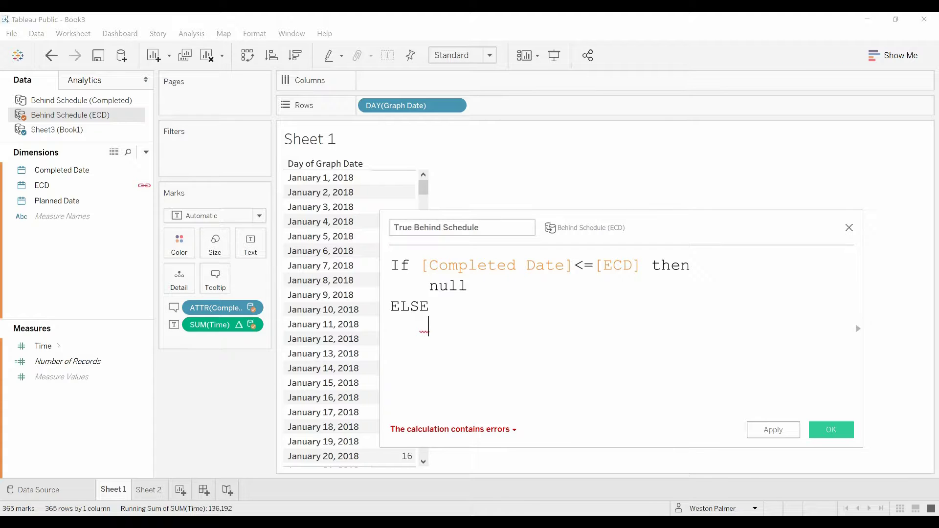
{"action": "mouse_move", "coordinate": [43, 346]}
{"action": "left_mouse_down"}
{"action": "mouse_move", "coordinate": [526, 338]}
{"action": "mouse_move", "coordinate": [498, 332]}
{"action": "mouse_move", "coordinate": [502, 342]}
{"action": "left_mouse_up"}
{"action": "key", "text": "Return"}
{"action": "type", "text": "end"}
{"action": "key", "text": "Return"}
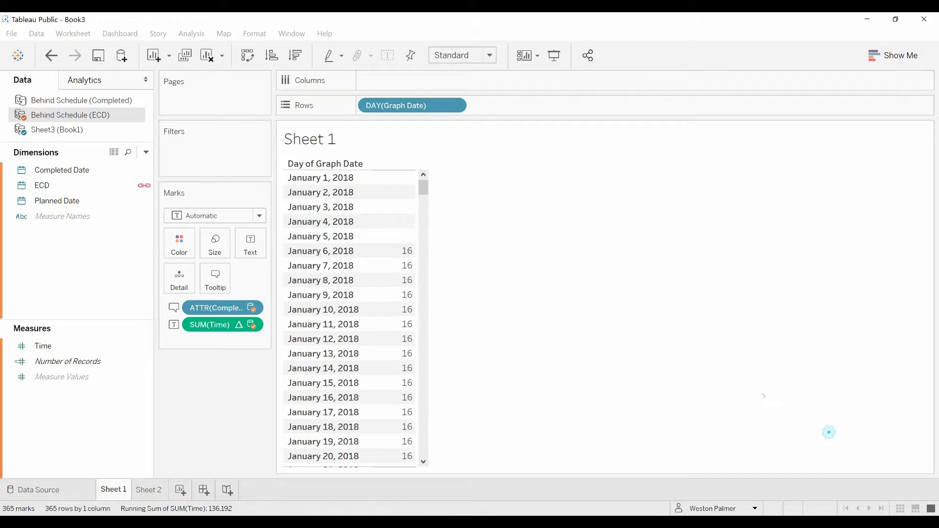
Save the calculation and add True Behind Schedule to the daily table.
{"action": "left_click", "coordinate": [832, 430]}
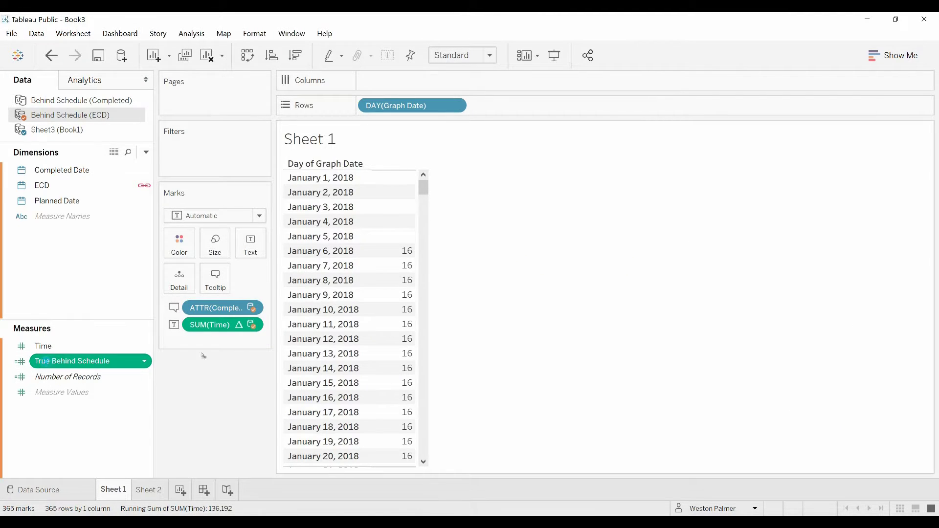
{"action": "left_click_drag", "start_coordinate": [203, 356], "coordinate": [398, 339]}
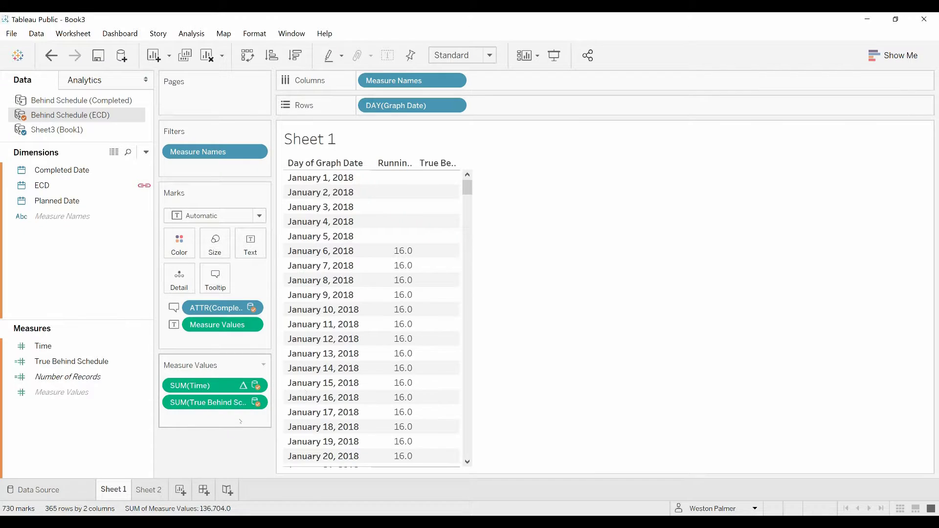
{"action": "mouse_move", "coordinate": [414, 252]}
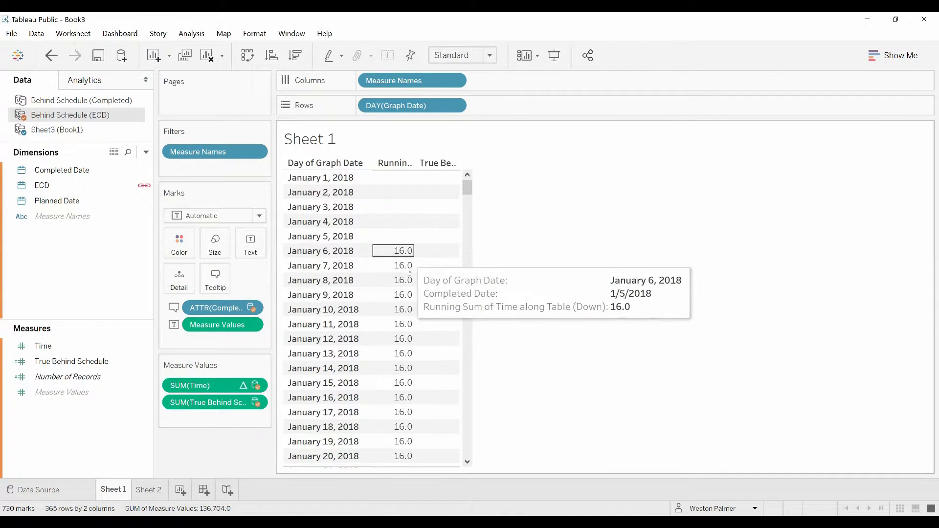
{"action": "scroll", "coordinate": [411, 304], "scroll_direction": "down", "scroll_amount": 3}
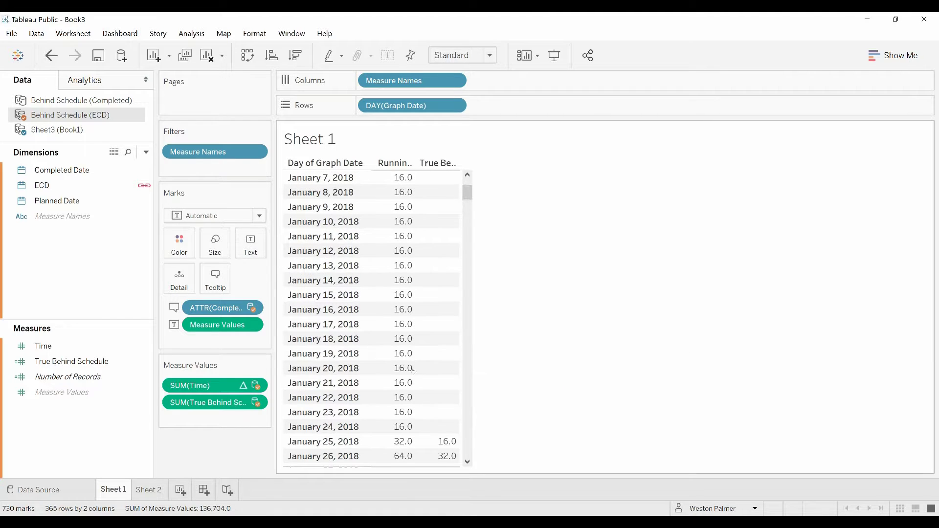
{"action": "scroll", "coordinate": [427, 353], "scroll_direction": "down", "scroll_amount": 1}
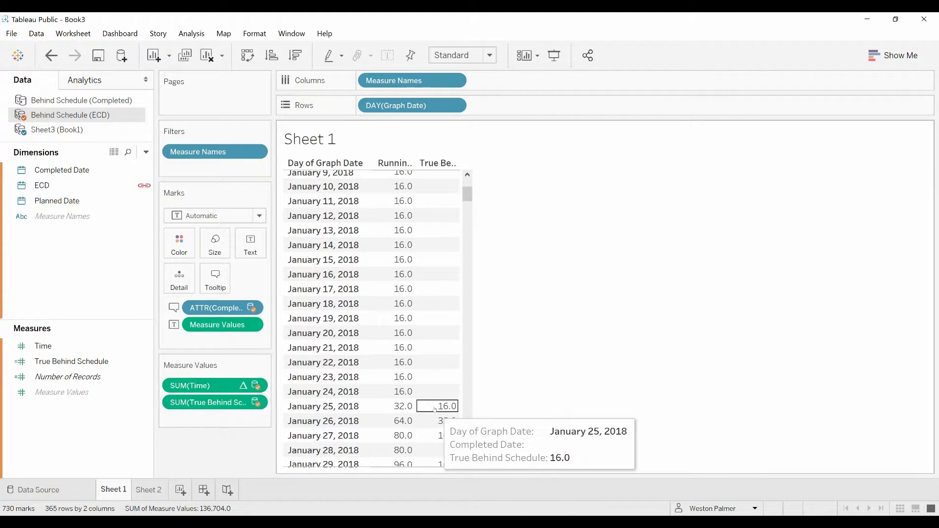
{"action": "mouse_move", "coordinate": [396, 406]}
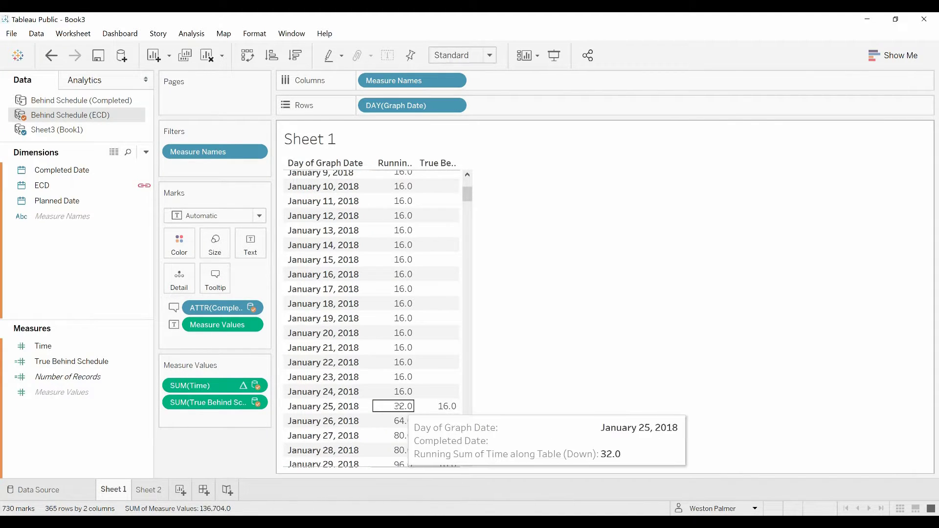
{"action": "mouse_move", "coordinate": [455, 407]}
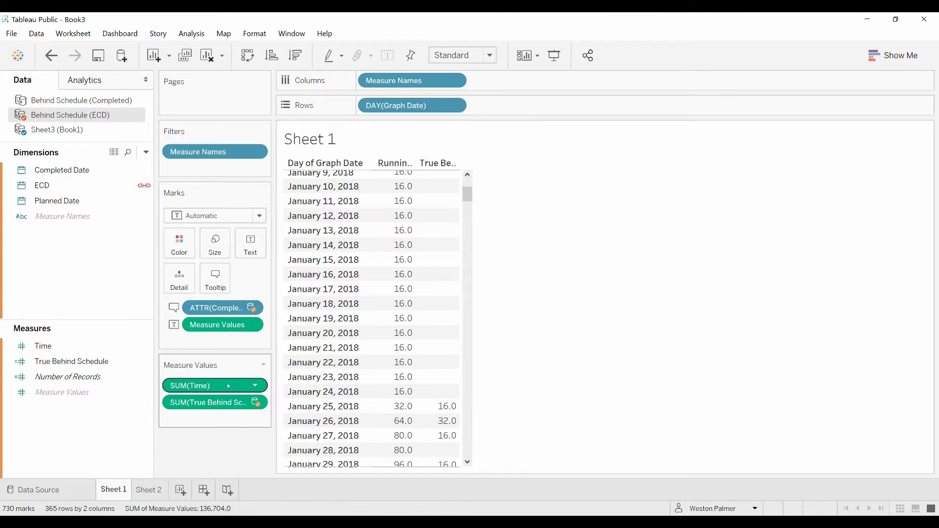
Delete the accidental Calculation1 field and remove the running sum of Time from the table.
{"action": "left_click_drag", "start_coordinate": [195, 386], "coordinate": [105, 429]}
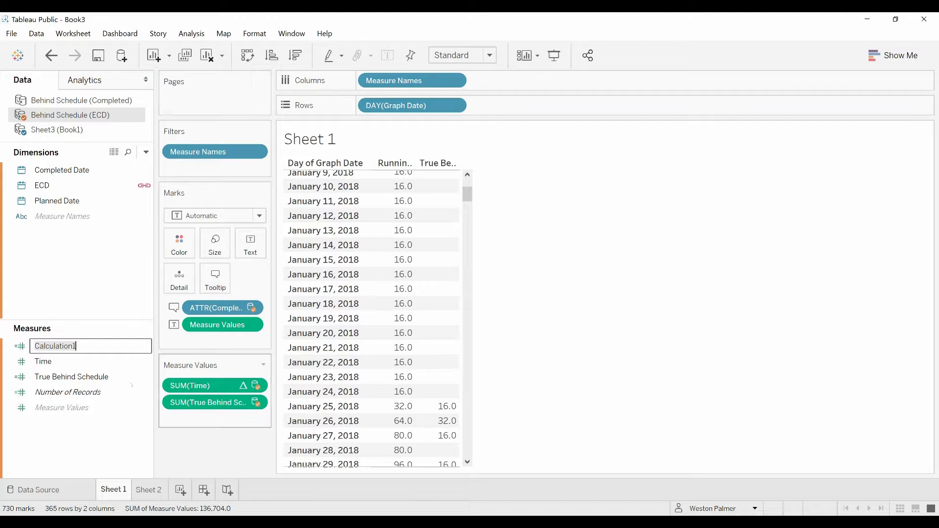
{"action": "key", "text": "Return"}
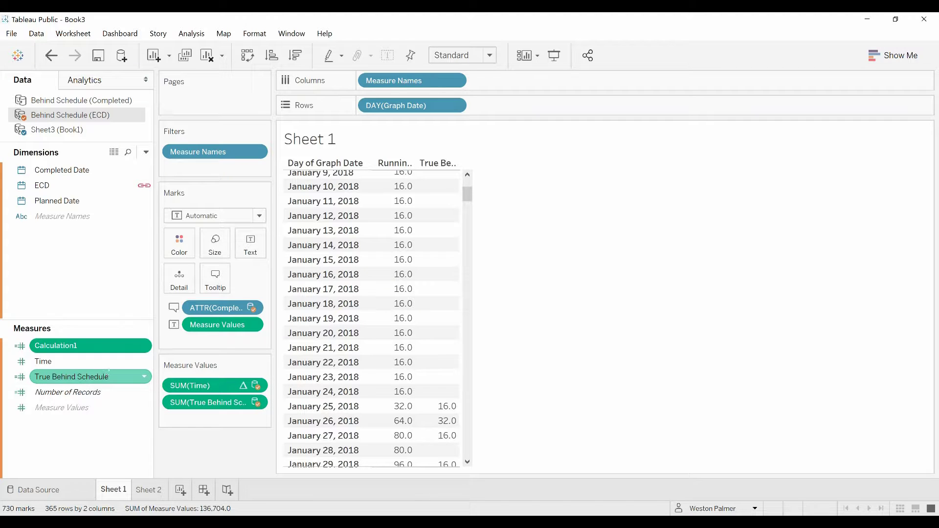
{"action": "right_click", "coordinate": [130, 348]}
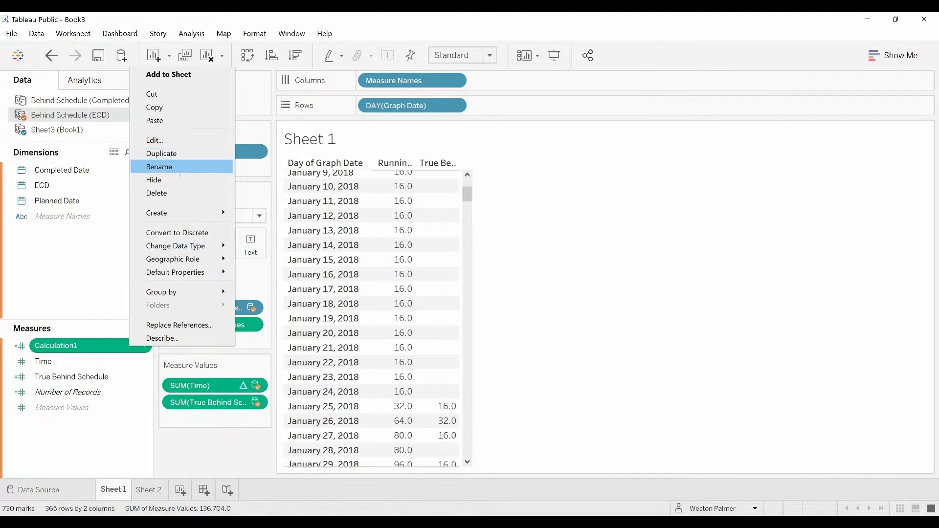
{"action": "left_click", "coordinate": [179, 193]}
{"action": "left_click_drag", "start_coordinate": [212, 395], "coordinate": [205, 449]}
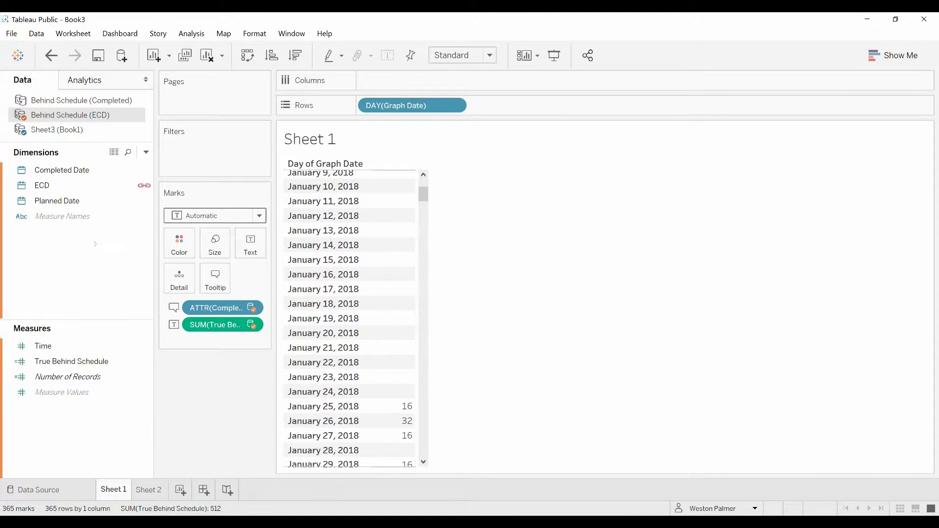
Blend the Behind Schedule (Completed) source on Completed Date and start a calculated field named 'Completed Hour'.
{"action": "left_click", "coordinate": [117, 101]}
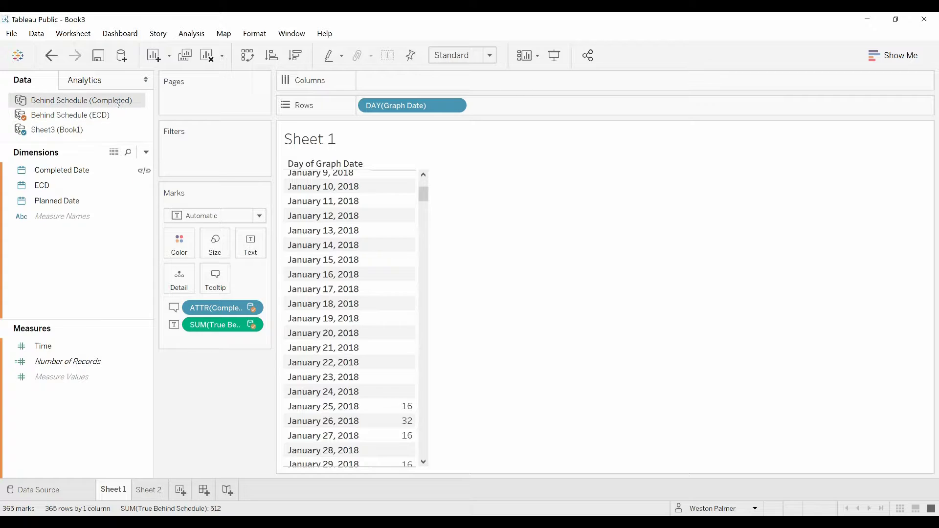
{"action": "left_click", "coordinate": [144, 170]}
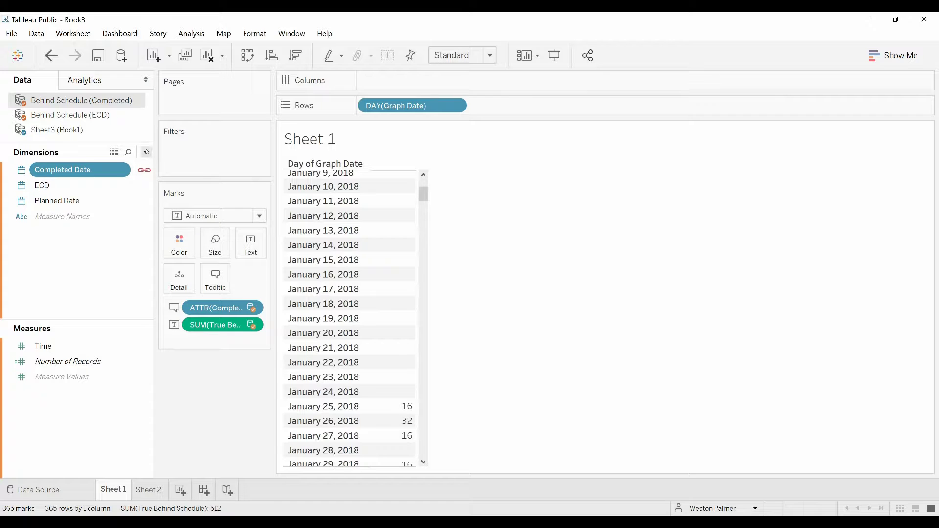
{"action": "left_click", "coordinate": [145, 152]}
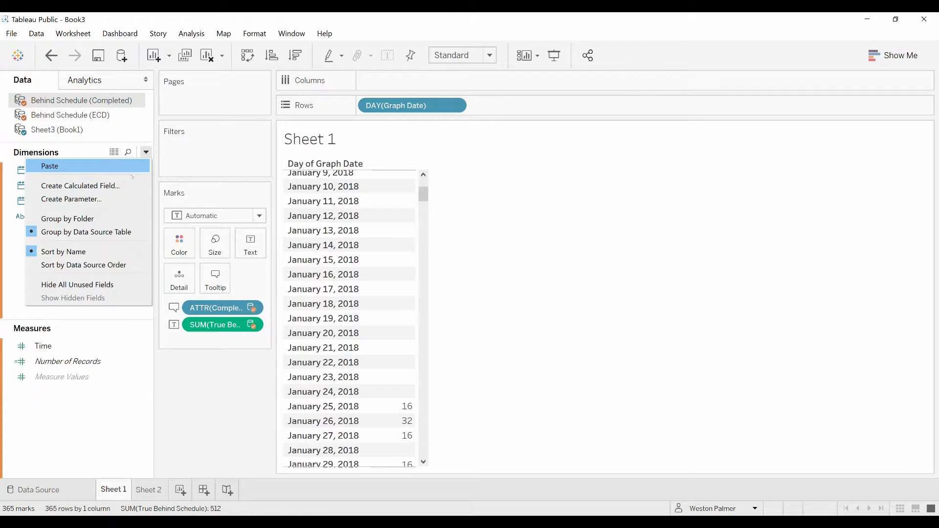
{"action": "left_click", "coordinate": [128, 186]}
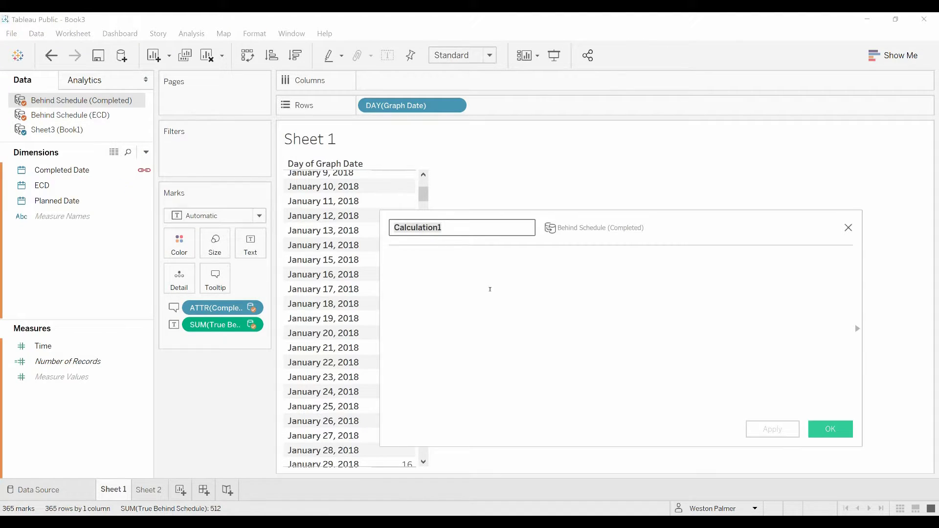
{"action": "type", "text": "Completed Hours"}
Write the condition IF [Completed Date] > [ECD] THEN -[Time] in the formula.
{"action": "left_click", "coordinate": [448, 279]}
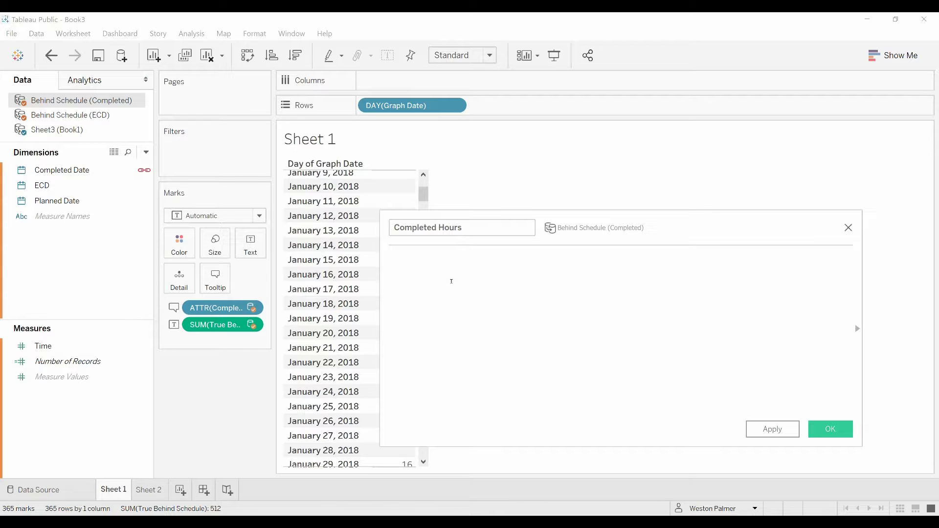
{"action": "type", "text": "if"}
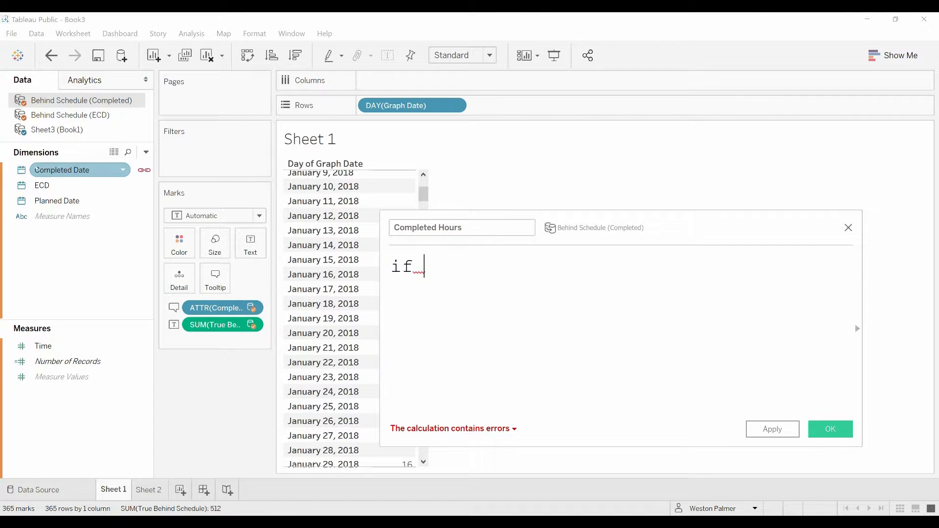
{"action": "left_click_drag", "start_coordinate": [49, 171], "coordinate": [492, 267]}
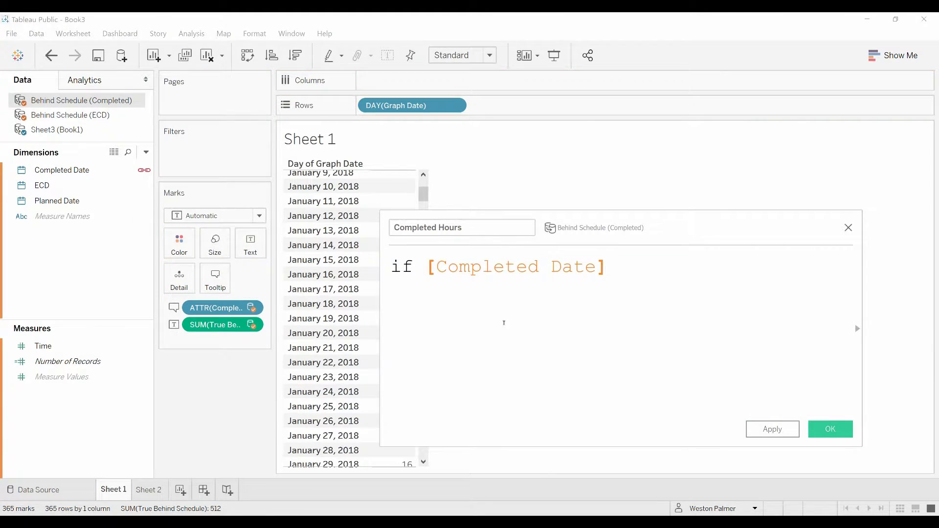
{"action": "type", "text": ">"}
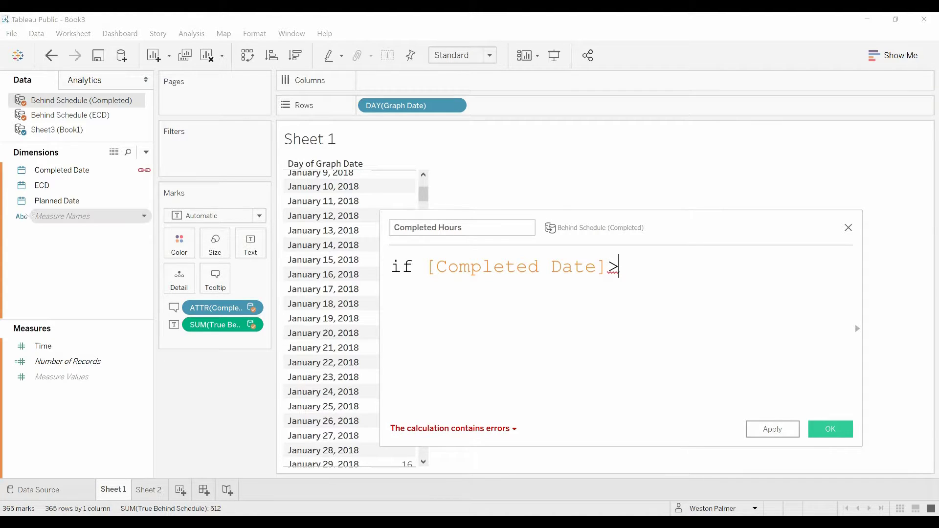
{"action": "left_click", "coordinate": [46, 202]}
{"action": "left_click", "coordinate": [41, 185]}
{"action": "left_click", "coordinate": [59, 170]}
{"action": "left_click_drag", "start_coordinate": [42, 186], "coordinate": [681, 299]}
{"action": "type", "text": "the"}
{"action": "key", "text": "Return"}
{"action": "key", "text": "Return"}
{"action": "key", "text": "Tab"}
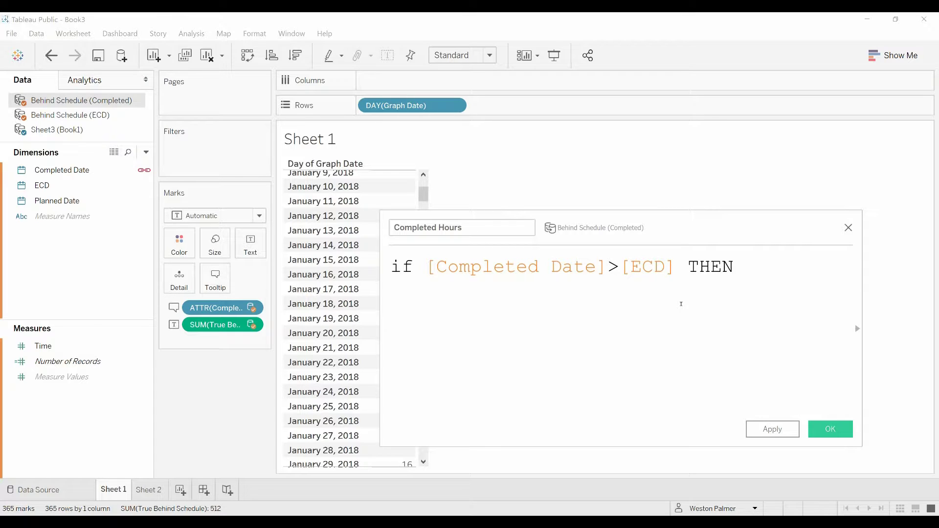
{"action": "type", "text": "-ti"}
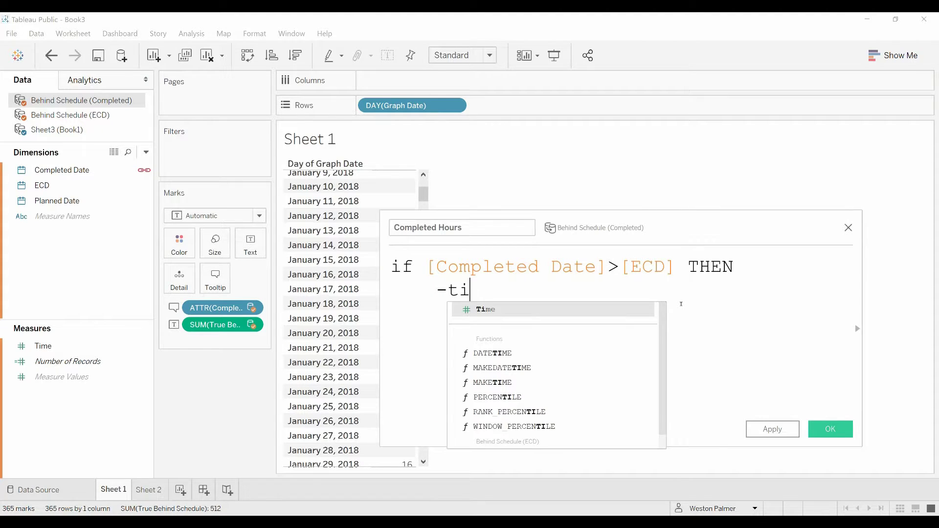
{"action": "type", "text": "me"}
{"action": "key", "text": "Return"}
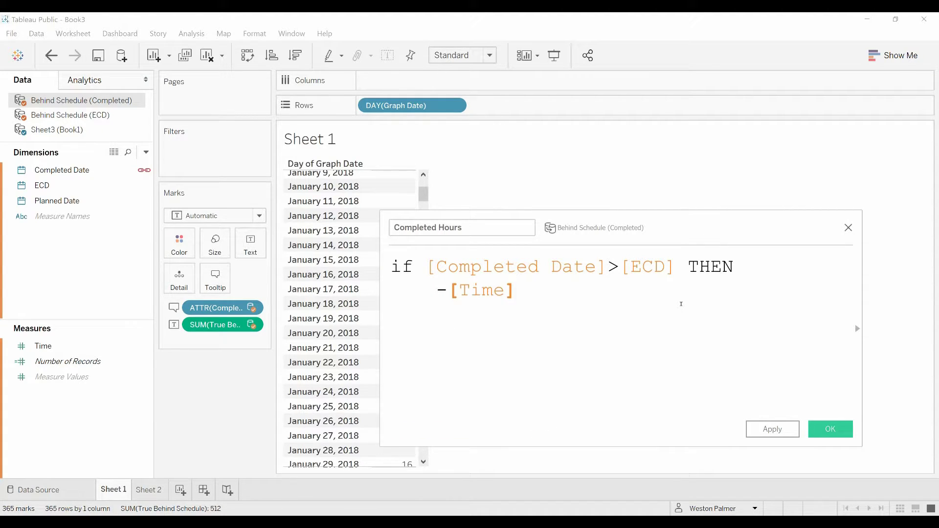
Finish with ELSE null END, remove the minus before [Time], and save the calculation.
{"action": "key", "text": "Return"}
{"action": "type", "text": "else"}
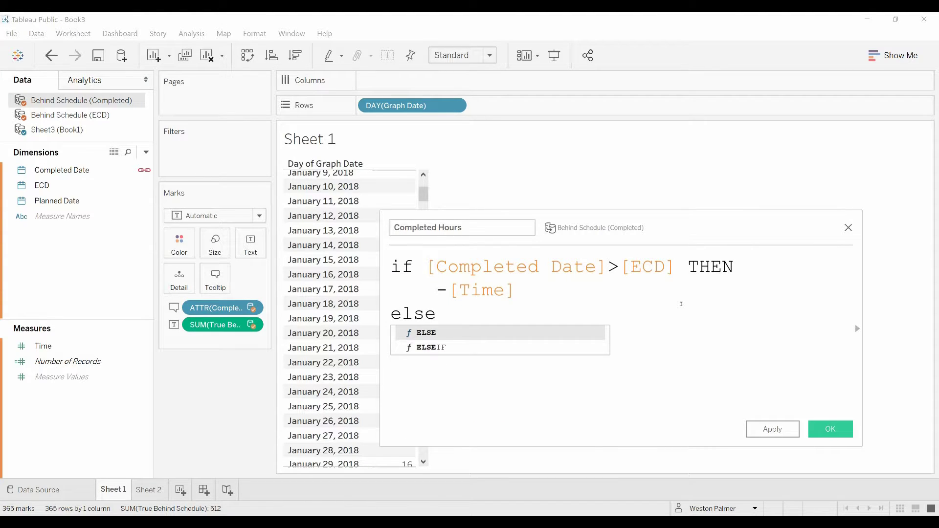
{"action": "key", "text": "Return"}
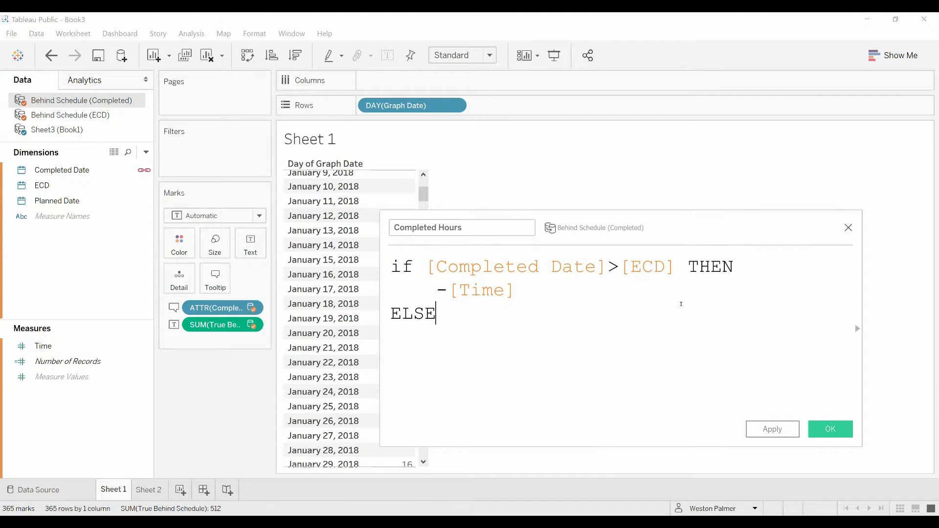
{"action": "key", "text": "Return"}
{"action": "key", "text": "Tab"}
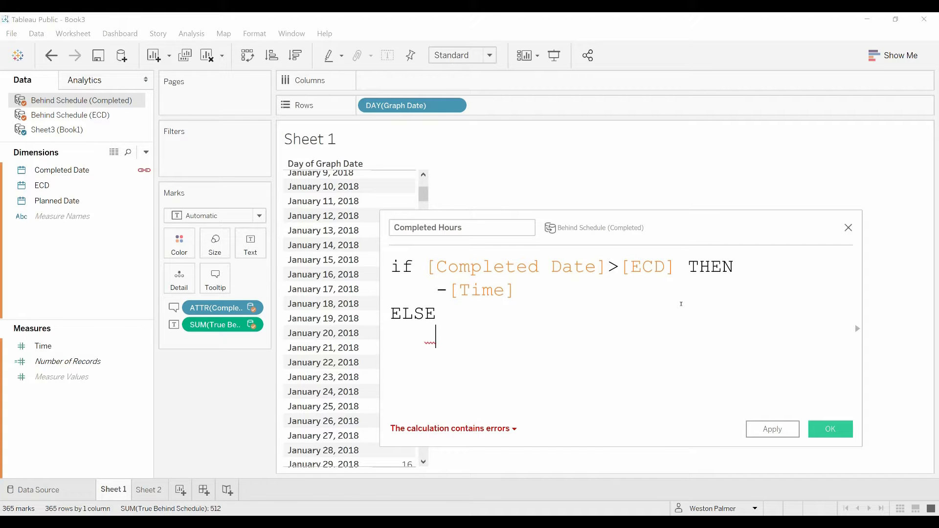
{"action": "type", "text": "null"}
{"action": "key", "text": "Return"}
{"action": "type", "text": "en"}
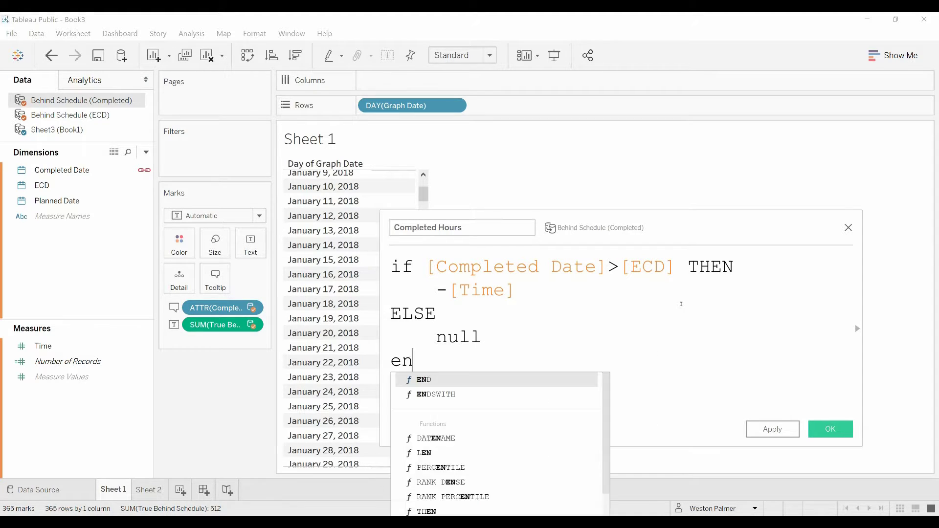
{"action": "type", "text": "d"}
{"action": "key", "text": "Return"}
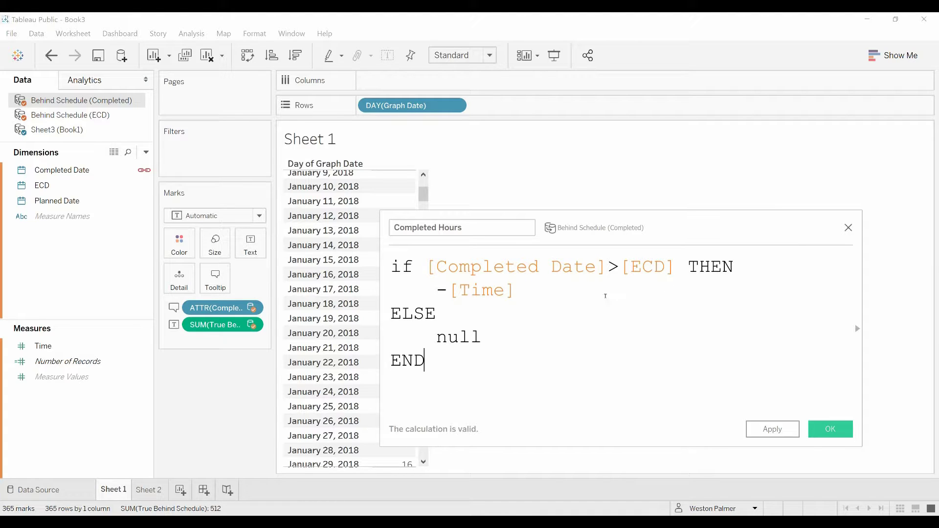
{"action": "double_click", "coordinate": [442, 290]}
{"action": "key", "text": "BackSpace"}
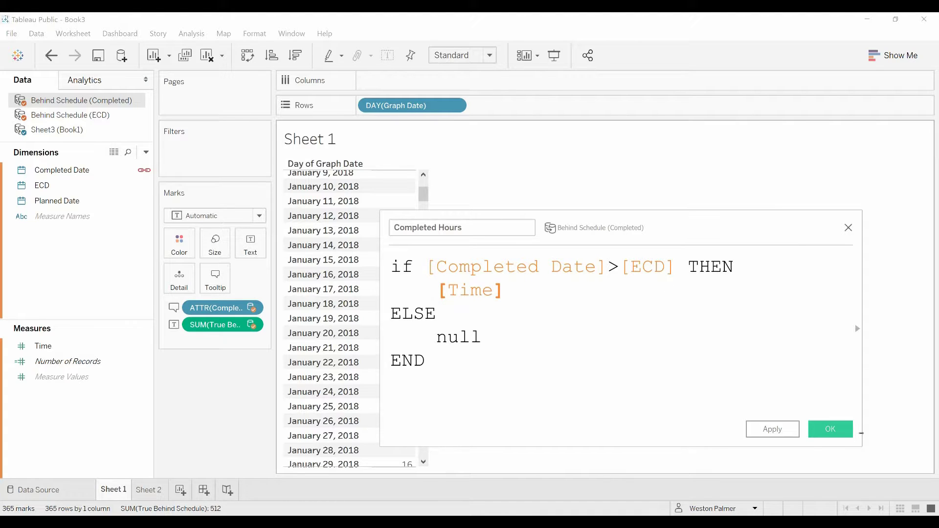
{"action": "left_click", "coordinate": [832, 429]}
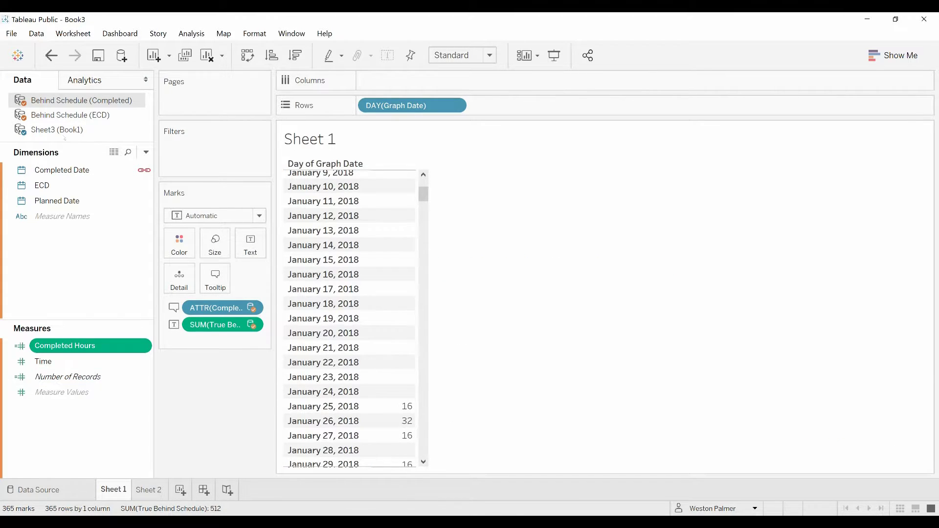
Add Completed Hours from the Completed source as a table column after True Behind Schedule.
{"action": "left_click", "coordinate": [64, 115]}
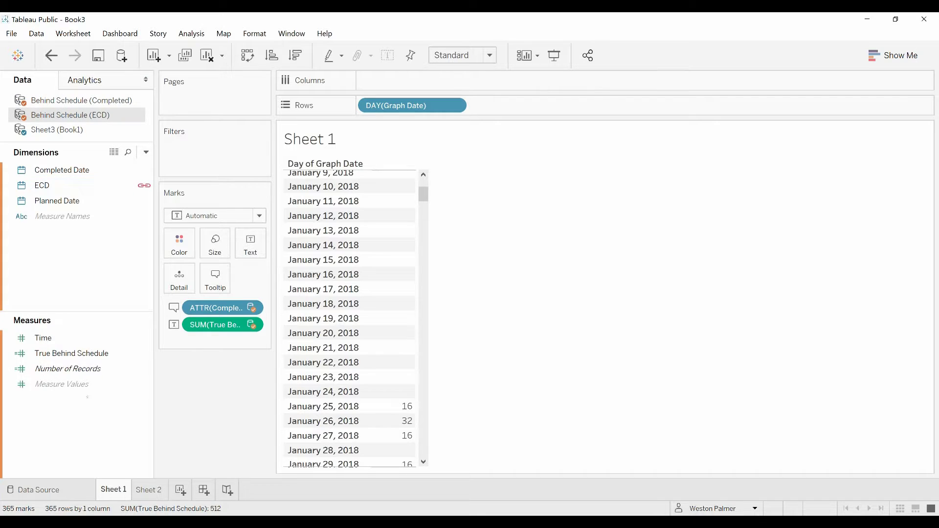
{"action": "left_click", "coordinate": [92, 355]}
{"action": "left_click", "coordinate": [78, 130]}
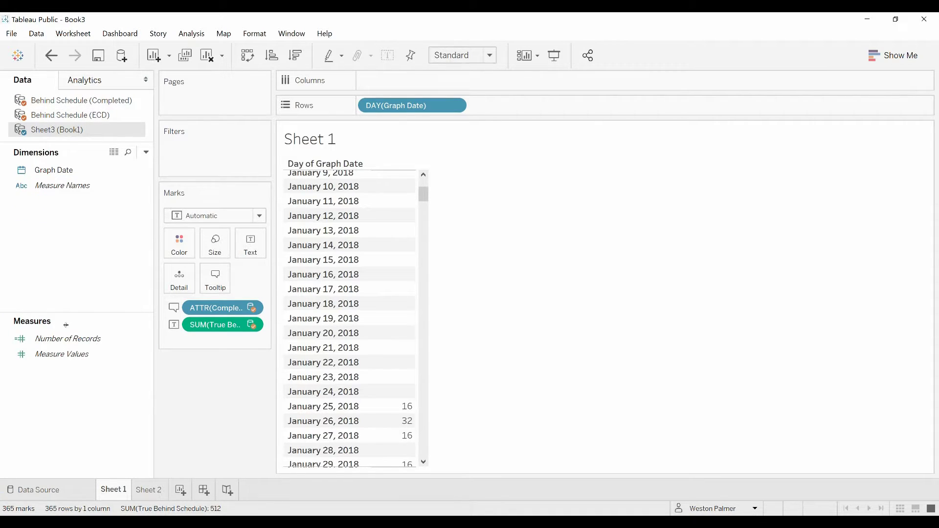
{"action": "left_click", "coordinate": [78, 101]}
{"action": "left_click", "coordinate": [68, 338]}
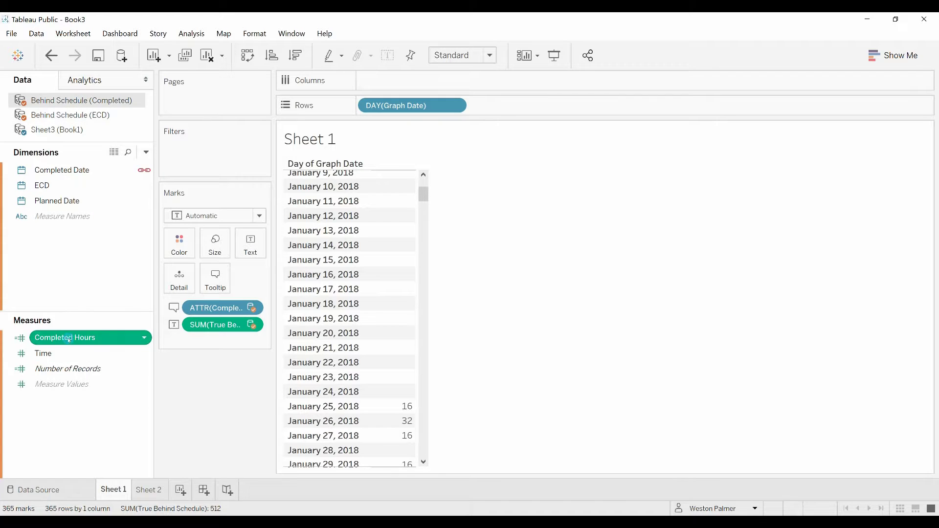
{"action": "left_click_drag", "start_coordinate": [69, 339], "coordinate": [393, 351]}
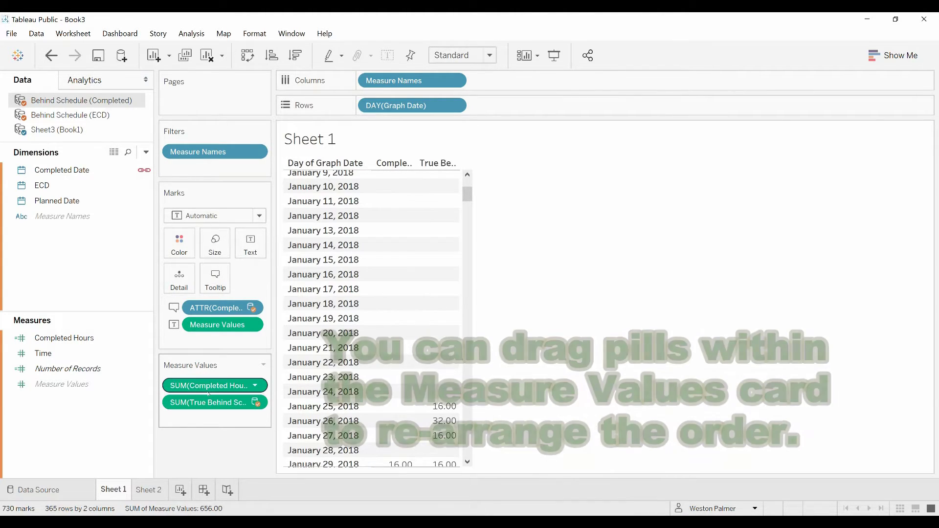
{"action": "left_click_drag", "start_coordinate": [208, 394], "coordinate": [210, 413]}
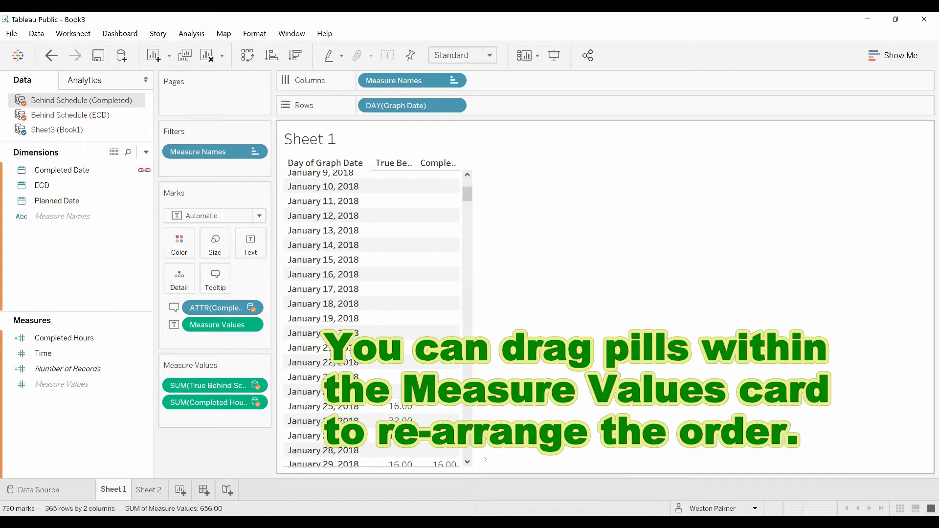
{"action": "scroll", "coordinate": [401, 396], "scroll_direction": "down", "scroll_amount": 2}
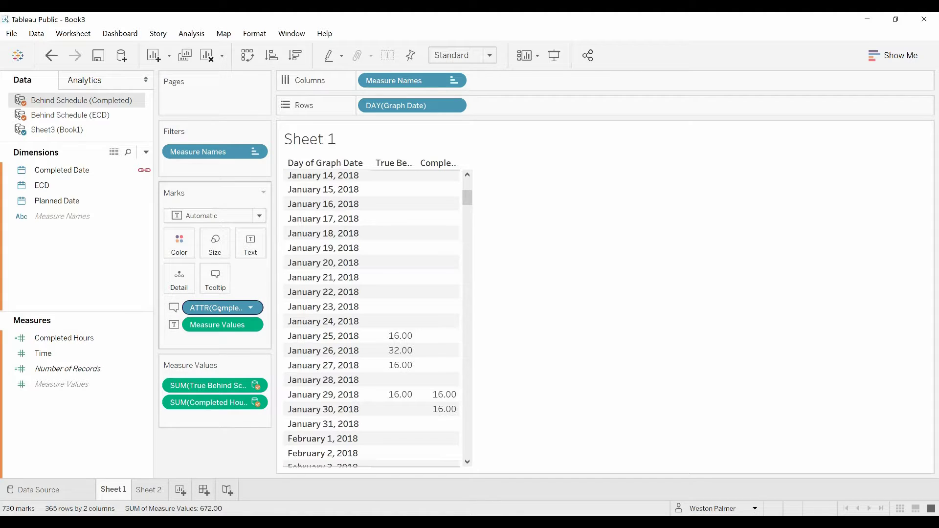
Drop the stray Completed Date from the tooltip, then add the ECD source's ECD and Completed Date.
{"action": "left_click_drag", "start_coordinate": [62, 170], "coordinate": [205, 435]}
{"action": "left_click", "coordinate": [93, 116]}
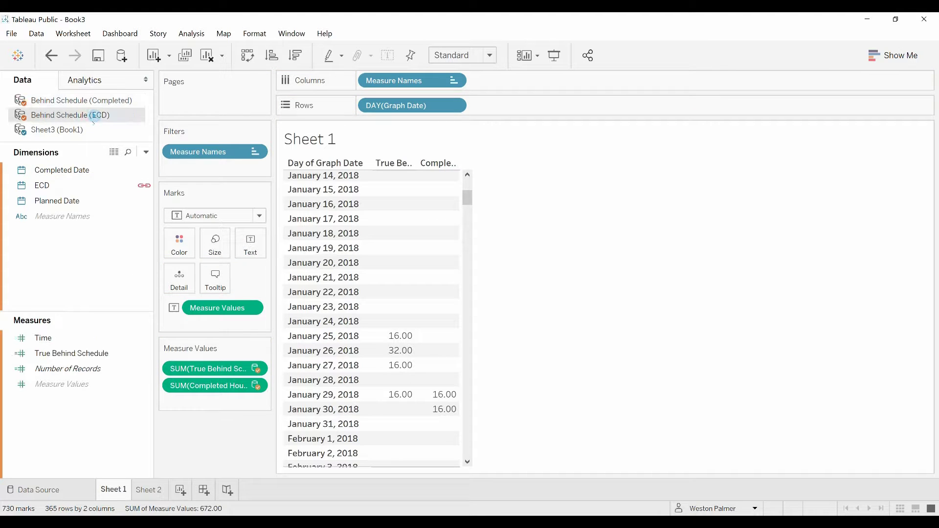
{"action": "left_click_drag", "start_coordinate": [43, 185], "coordinate": [212, 289]}
{"action": "left_click_drag", "start_coordinate": [69, 171], "coordinate": [227, 278]}
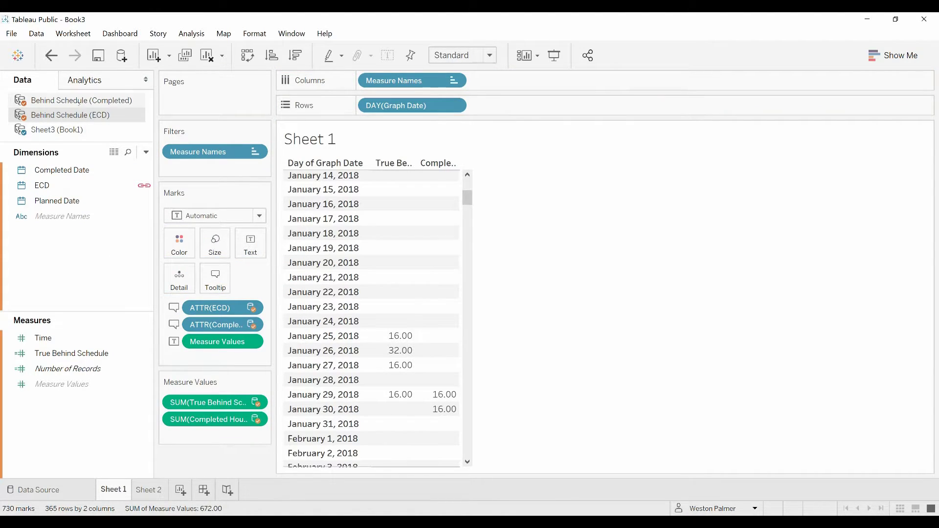
Add the Completed source's ECD and Completed Date to the tooltip and open the tooltip editor.
{"action": "left_click", "coordinate": [76, 100]}
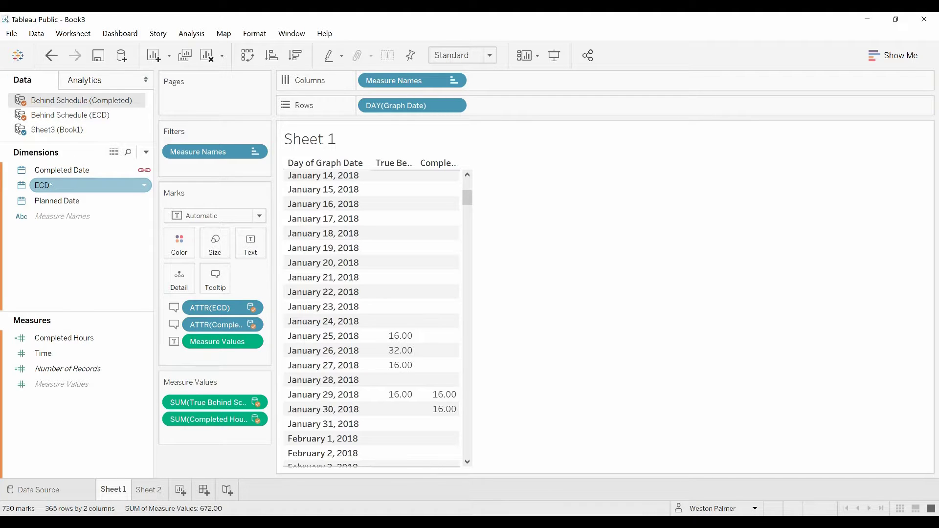
{"action": "left_click_drag", "start_coordinate": [51, 185], "coordinate": [211, 277]}
{"action": "left_click_drag", "start_coordinate": [49, 169], "coordinate": [216, 282]}
{"action": "left_click", "coordinate": [216, 284]}
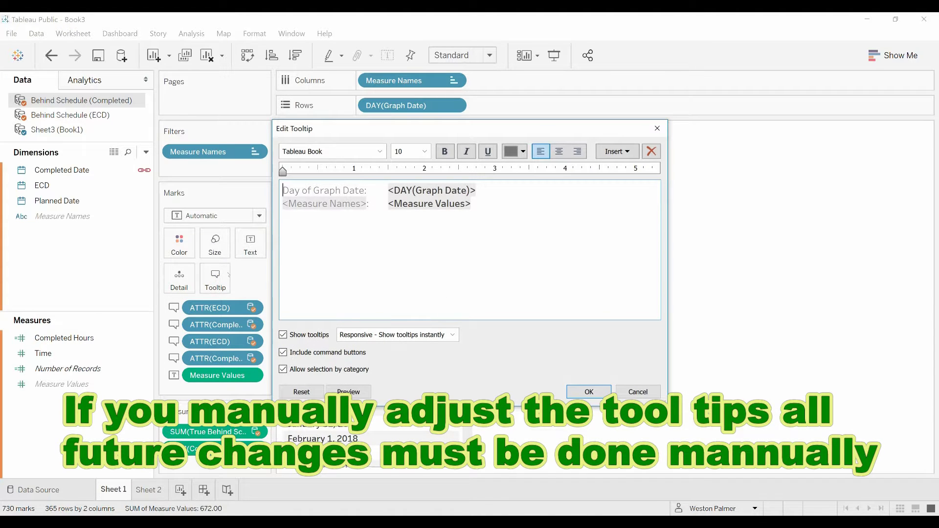
Insert the four ATTR date fields (ECD and Completed Date from each source) into the tooltip.
{"action": "left_click", "coordinate": [630, 153]}
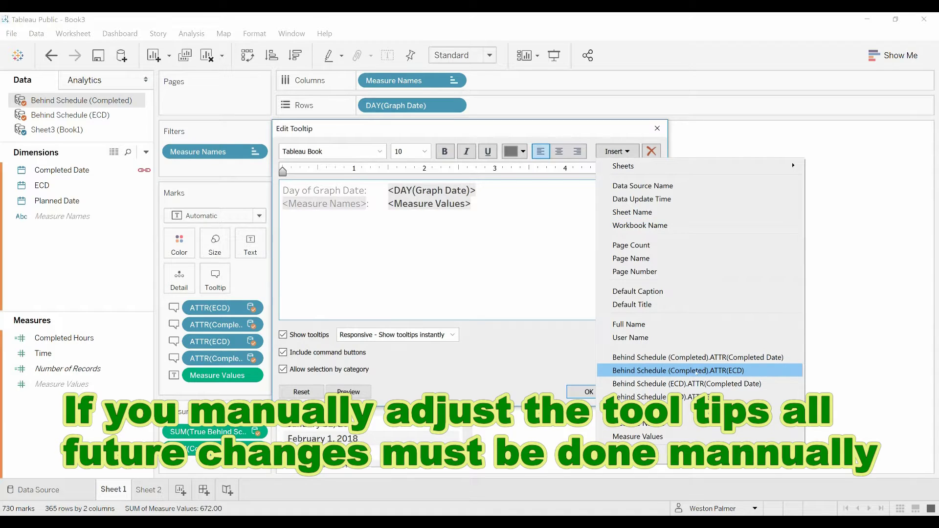
{"action": "left_click", "coordinate": [691, 397]}
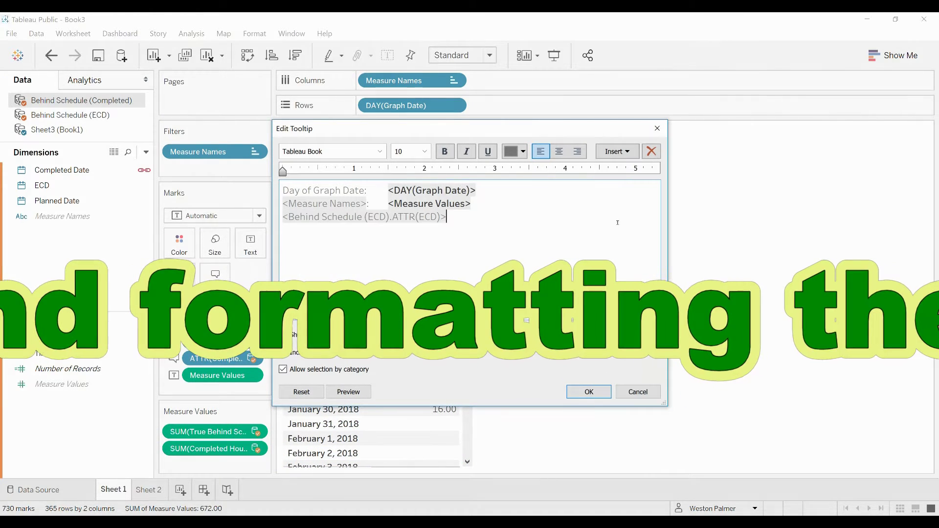
{"action": "left_click", "coordinate": [618, 151]}
{"action": "left_click", "coordinate": [687, 384]}
{"action": "left_click", "coordinate": [617, 151]}
{"action": "left_click", "coordinate": [679, 370]}
{"action": "left_click", "coordinate": [618, 151]}
{"action": "left_click", "coordinate": [680, 357]}
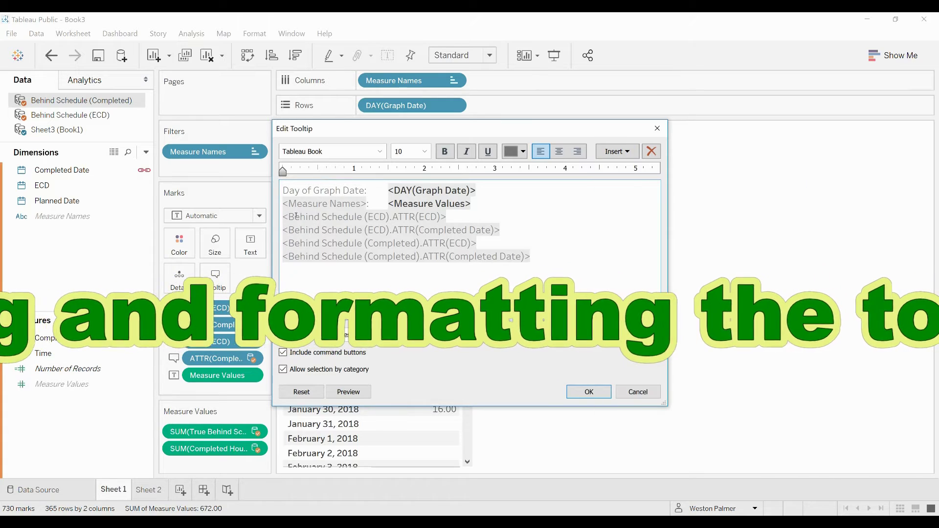
Label the date lines ECD-ECD, ECD-Complete, Complete-ECD and Complete-Complete.
{"action": "left_click", "coordinate": [283, 217]}
{"action": "type", "text": "ECD-ECD"}
{"action": "left_click", "coordinate": [283, 230]}
{"action": "type", "text": "ECD-Complete"}
{"action": "left_click", "coordinate": [284, 244]}
{"action": "type", "text": "Complete-ECD"}
{"action": "left_click", "coordinate": [284, 257]}
{"action": "type", "text": "Complete-Complete"}
Make the four date values bold with dark text colour and confirm the tooltip.
{"action": "left_click", "coordinate": [589, 392]}
{"action": "left_click", "coordinate": [215, 279]}
{"action": "left_click_drag", "start_coordinate": [322, 217], "coordinate": [486, 217]}
{"action": "left_click_drag", "start_coordinate": [347, 230], "coordinate": [540, 243]}
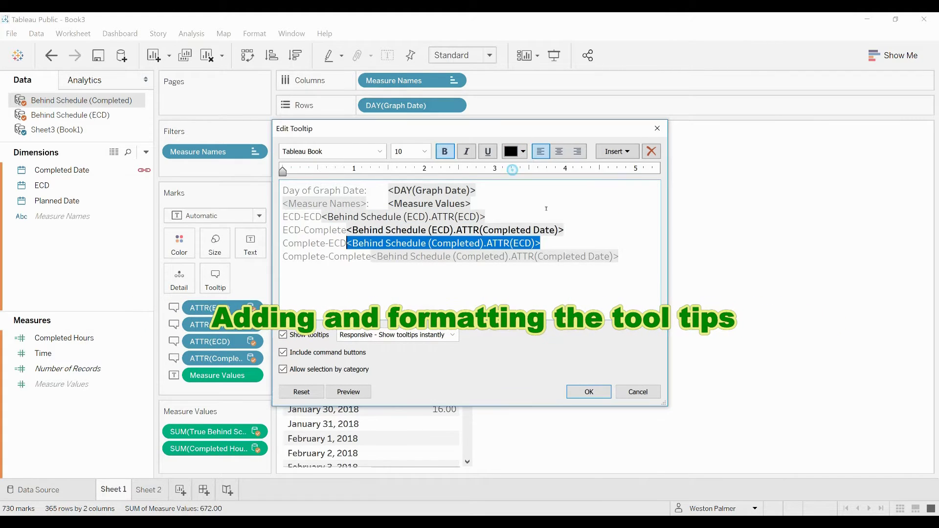
{"action": "left_click", "coordinate": [511, 151]}
{"action": "left_click_drag", "start_coordinate": [371, 257], "coordinate": [619, 256]}
{"action": "left_click", "coordinate": [511, 151]}
{"action": "left_click", "coordinate": [324, 217]}
{"action": "left_click_drag", "start_coordinate": [324, 217], "coordinate": [486, 217]}
{"action": "left_click", "coordinate": [523, 151]}
{"action": "left_click", "coordinate": [505, 163]}
{"action": "left_click", "coordinate": [589, 392]}
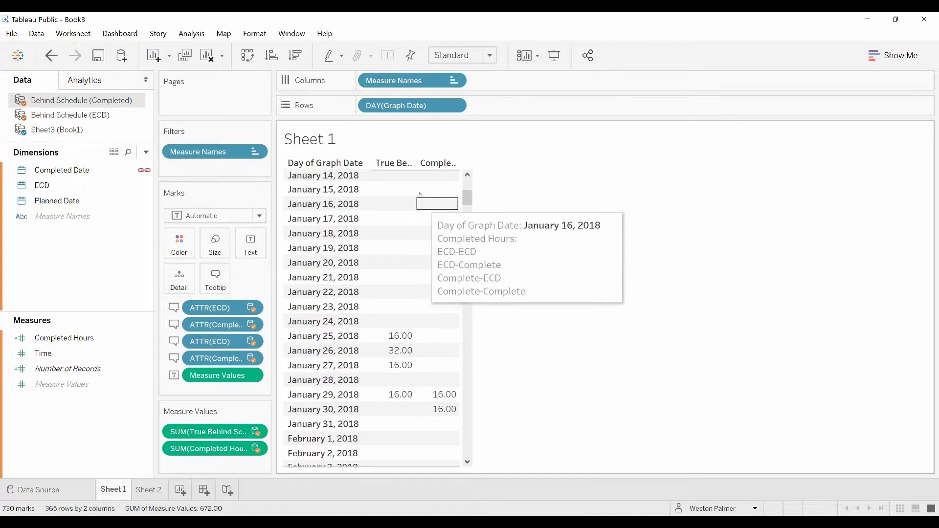
Widen the True Behind Schedule and Completed Hours columns so both headers read in full.
{"action": "left_click_drag", "start_coordinate": [419, 164], "coordinate": [447, 164]}
{"action": "mouse_move", "coordinate": [397, 352]}
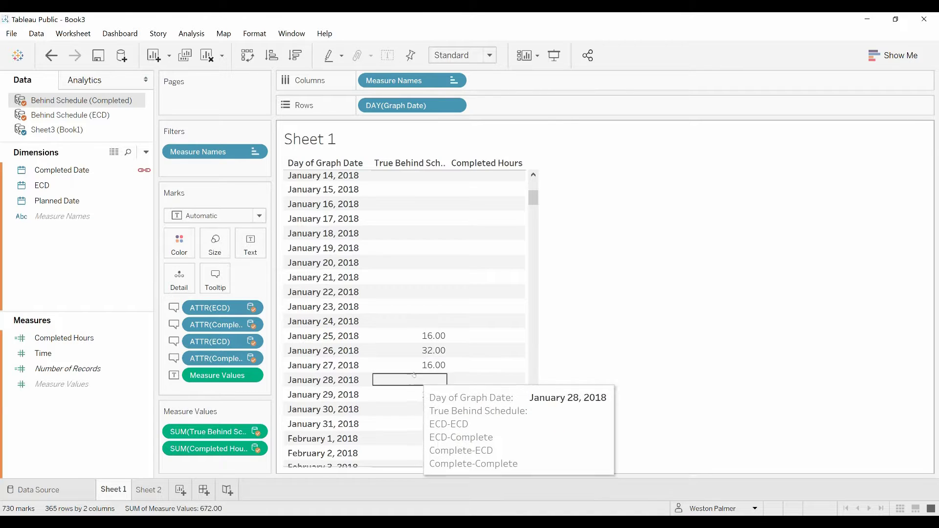
{"action": "mouse_move", "coordinate": [415, 370]}
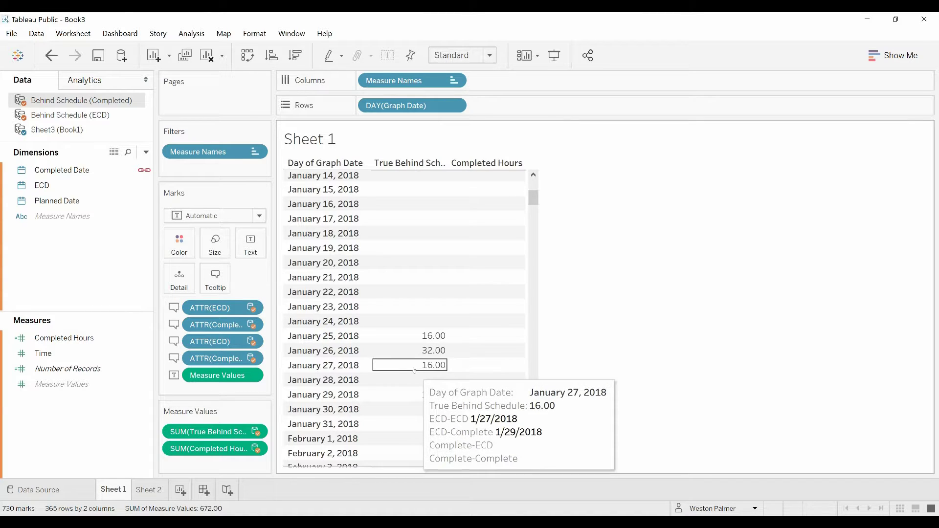
{"action": "mouse_move", "coordinate": [417, 400]}
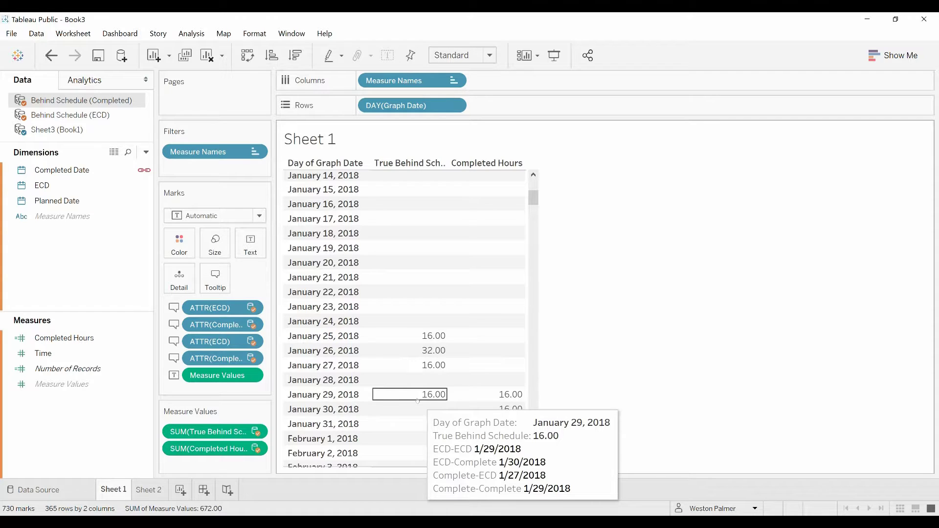
{"action": "mouse_move", "coordinate": [479, 397]}
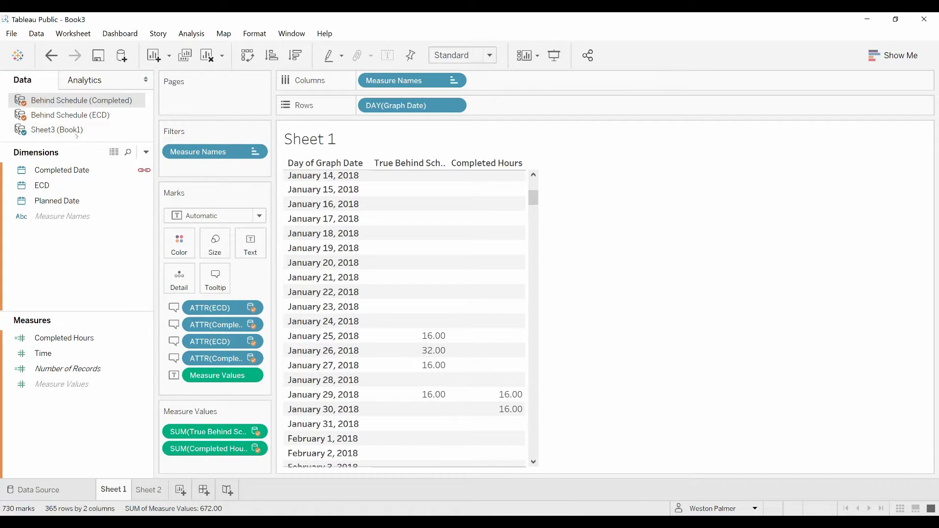
Create a new calculated field named 'Plot Hours' in the Sheet3 (Book1) source.
{"action": "left_click", "coordinate": [77, 131]}
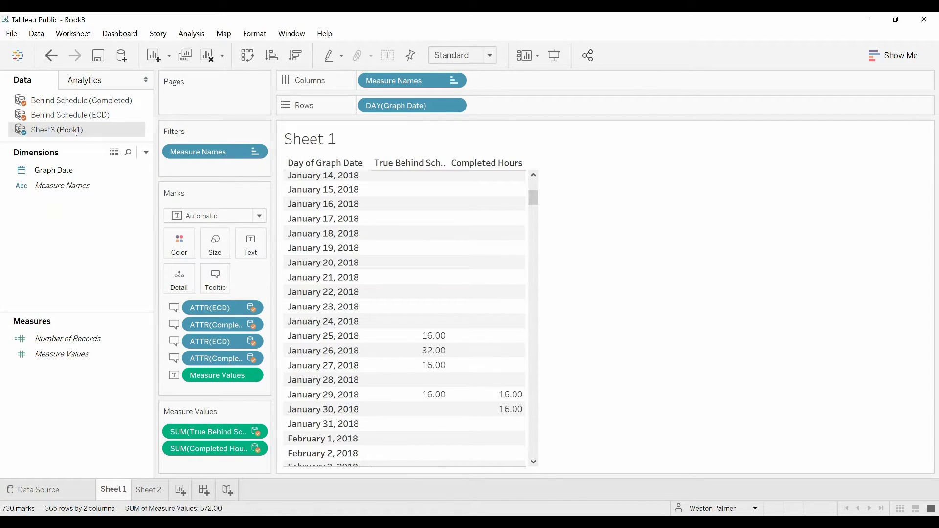
{"action": "left_click", "coordinate": [145, 151]}
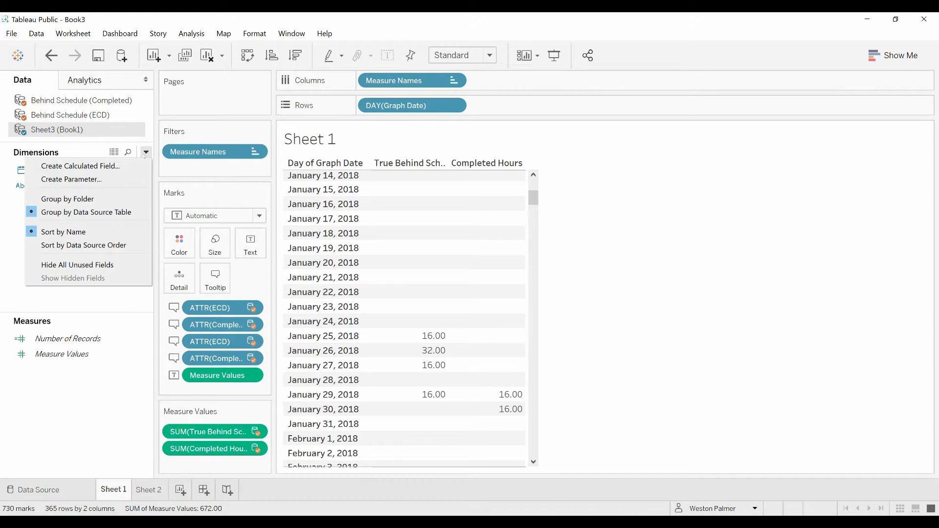
{"action": "left_click", "coordinate": [129, 168]}
{"action": "key", "text": "BackSpace"}
{"action": "type", "text": "wi"}
{"action": "key", "text": "BackSpace"}
{"action": "key", "text": "BackSpace"}
{"action": "type", "text": "Plot Hours"}
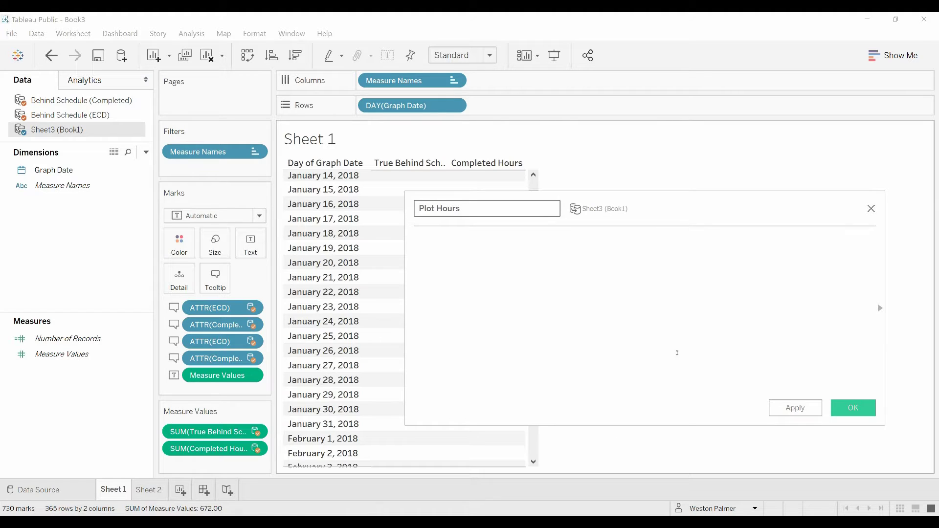
Enter RUNNING_SUM(SUM([True Behind Schedule])) followed by a minus sign.
{"action": "left_click", "coordinate": [453, 275]}
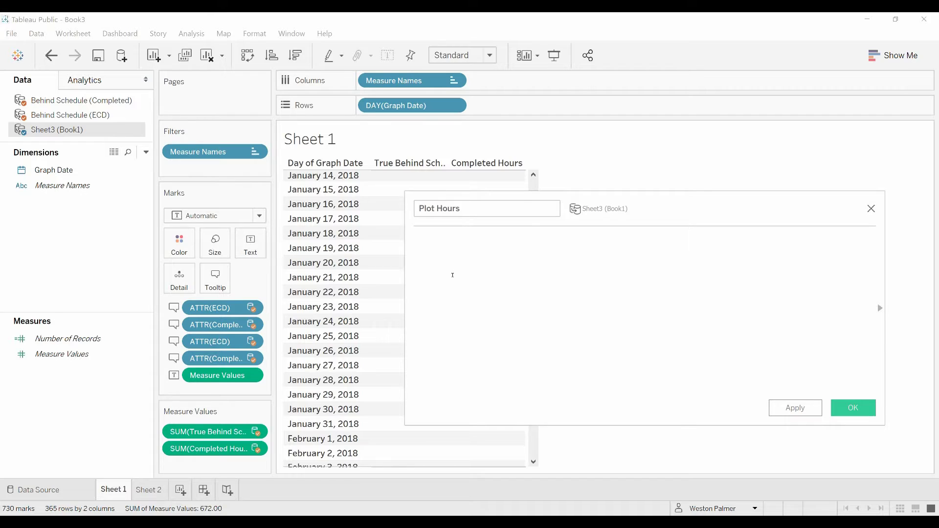
{"action": "type", "text": "ru"}
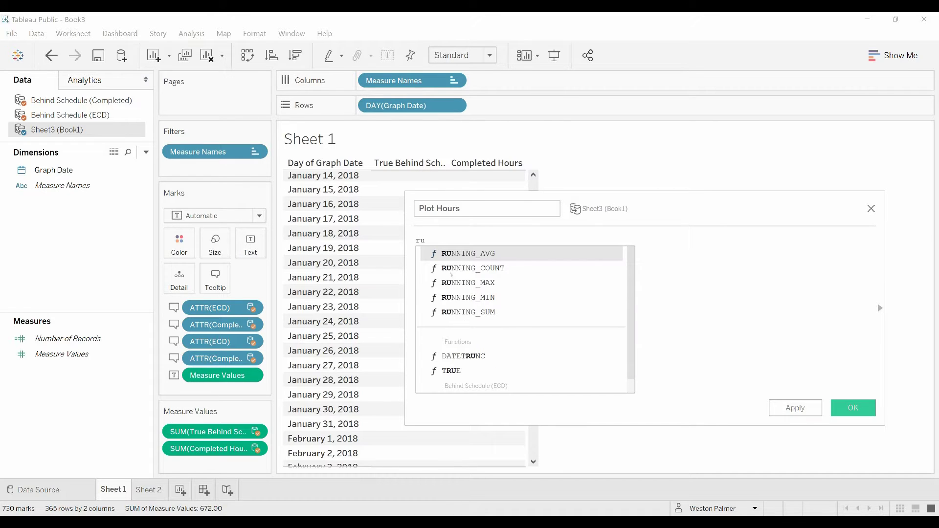
{"action": "key", "text": "Down"}
{"action": "key", "text": "Down"}
{"action": "key", "text": "Down"}
{"action": "key", "text": "Down"}
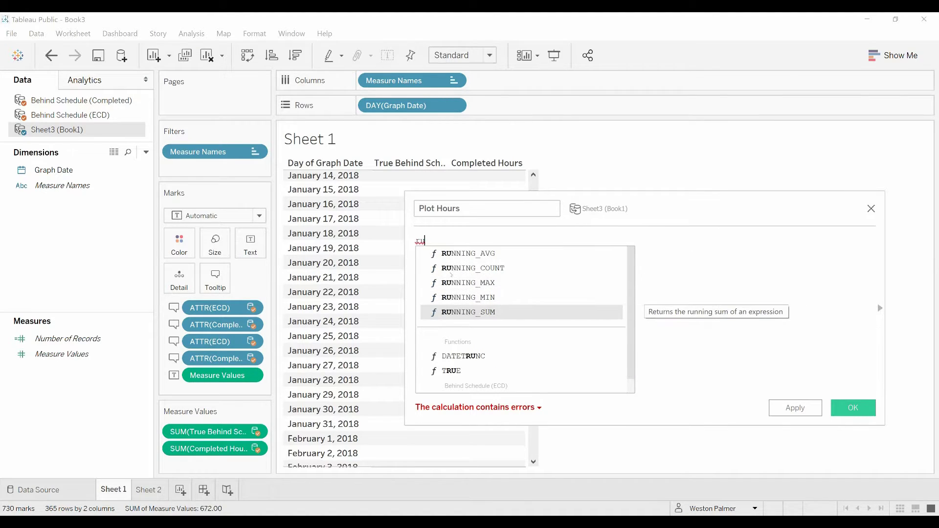
{"action": "key", "text": "Return"}
{"action": "type", "text": "sum"}
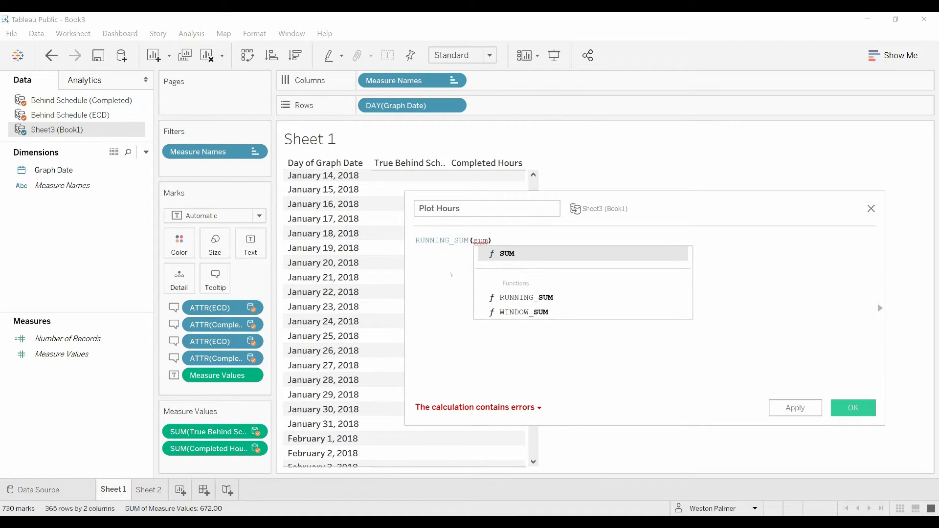
{"action": "key", "text": "Return"}
{"action": "type", "text": "tru"}
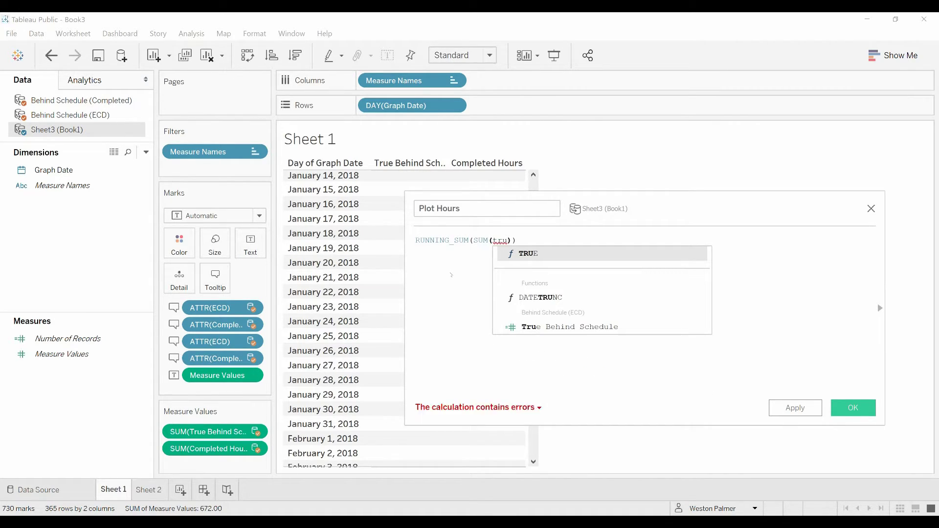
{"action": "key", "text": "Down"}
{"action": "key", "text": "Down"}
{"action": "key", "text": "Return"}
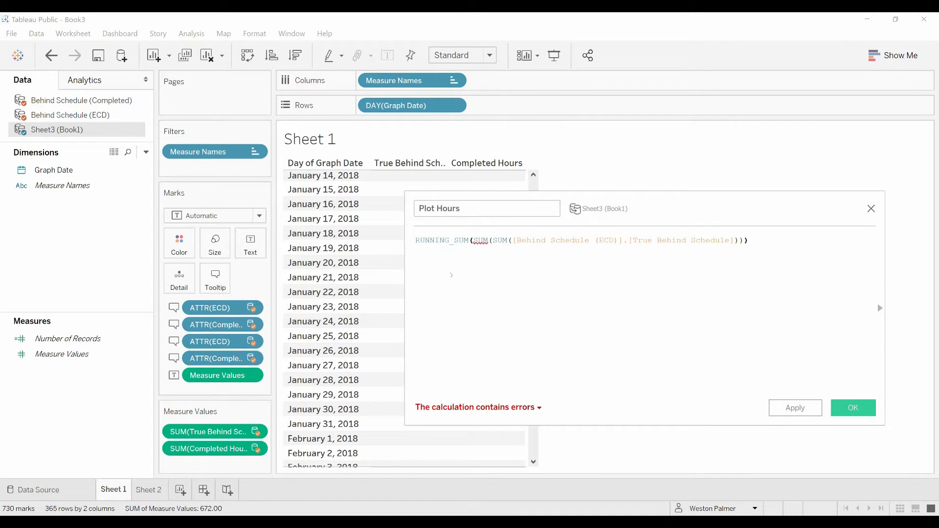
{"action": "type", "text": ")"}
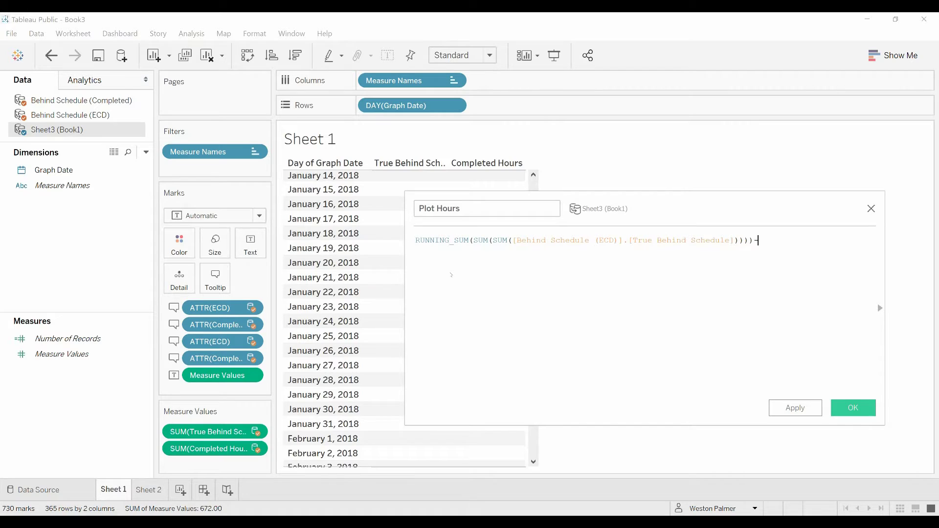
{"action": "type", "text": "-run"}
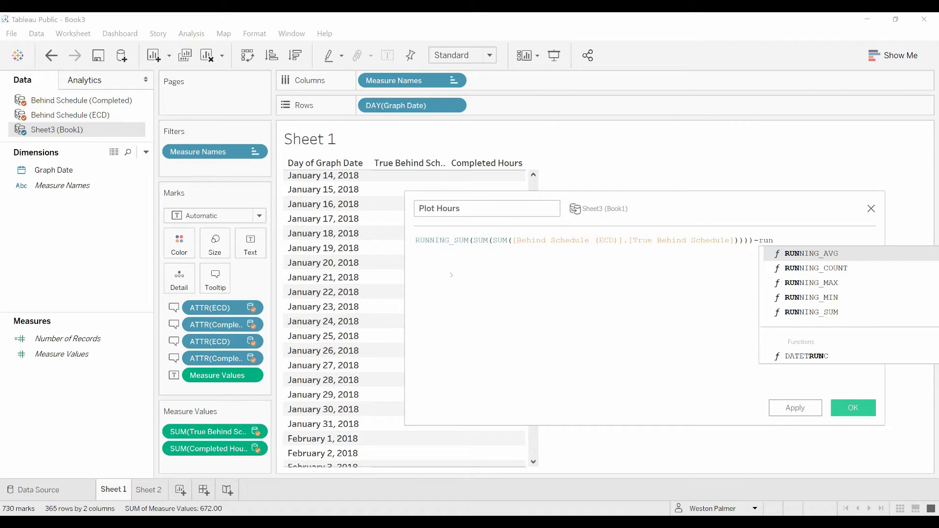
Add a second RUNNING_SUM of SUM([Completed Hours]) after the minus.
{"action": "key", "text": "Down"}
{"action": "key", "text": "Down"}
{"action": "key", "text": "Down"}
{"action": "key", "text": "Down"}
{"action": "key", "text": "Return"}
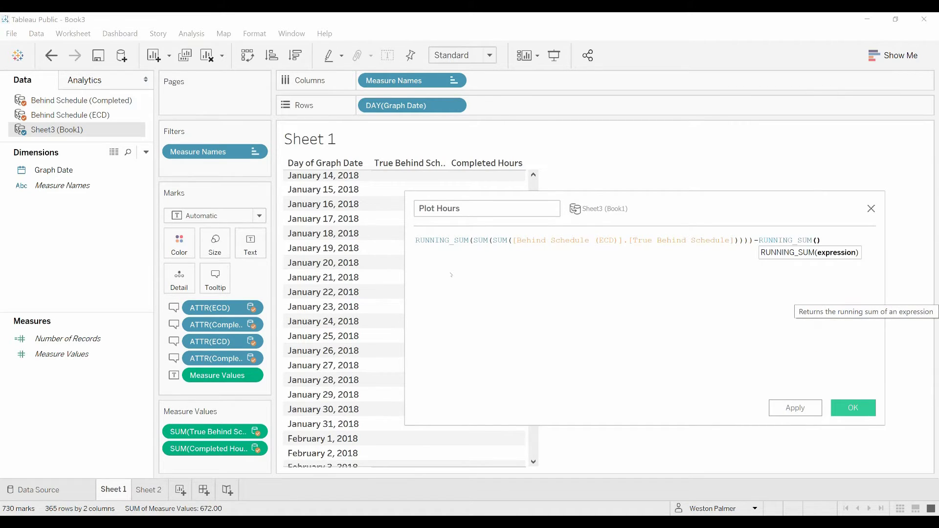
{"action": "type", "text": "sum"}
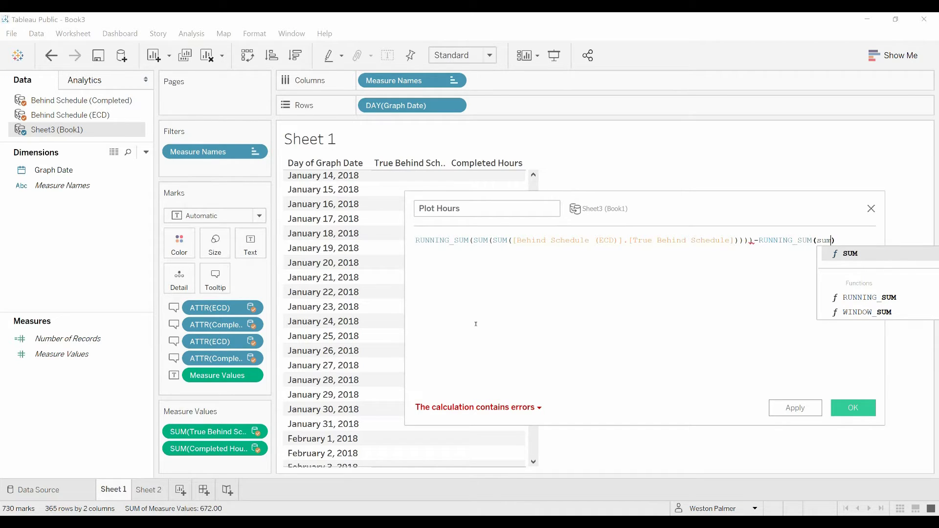
{"action": "scroll", "coordinate": [482, 325], "scroll_direction": "up", "scroll_amount": 5, "text": "ctrl"}
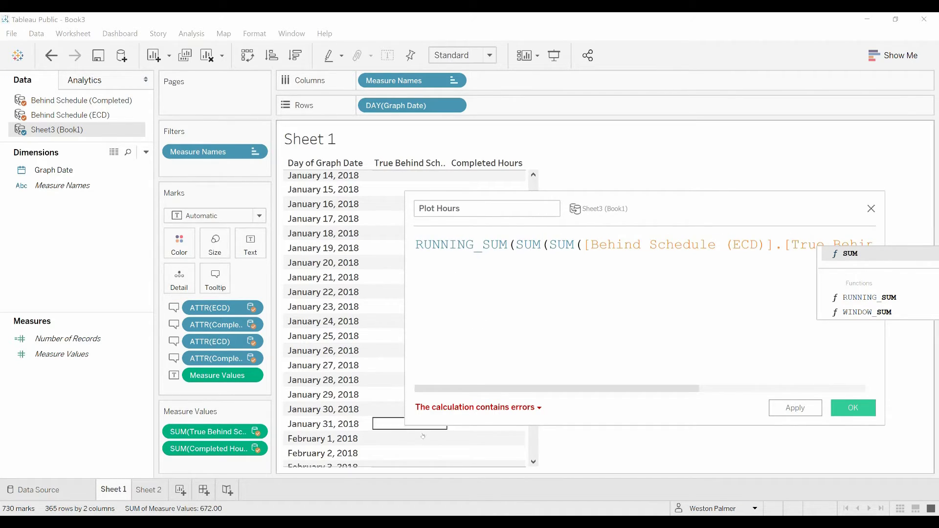
{"action": "left_click_drag", "start_coordinate": [405, 308], "coordinate": [167, 308]}
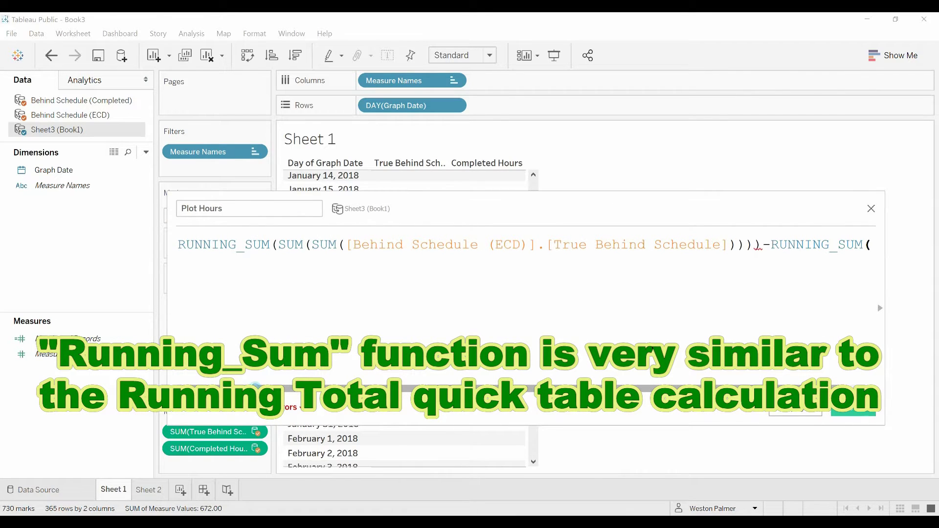
{"action": "type", "text": "sum"}
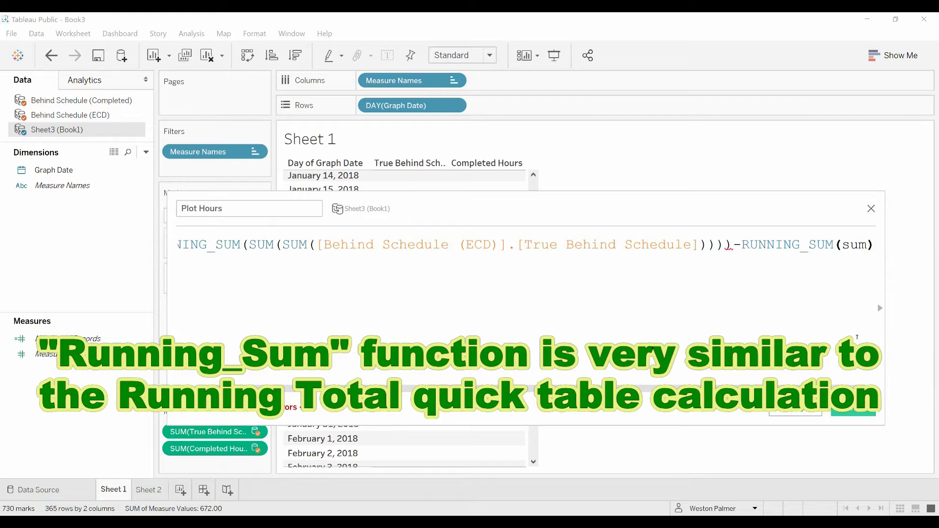
{"action": "type", "text": "("}
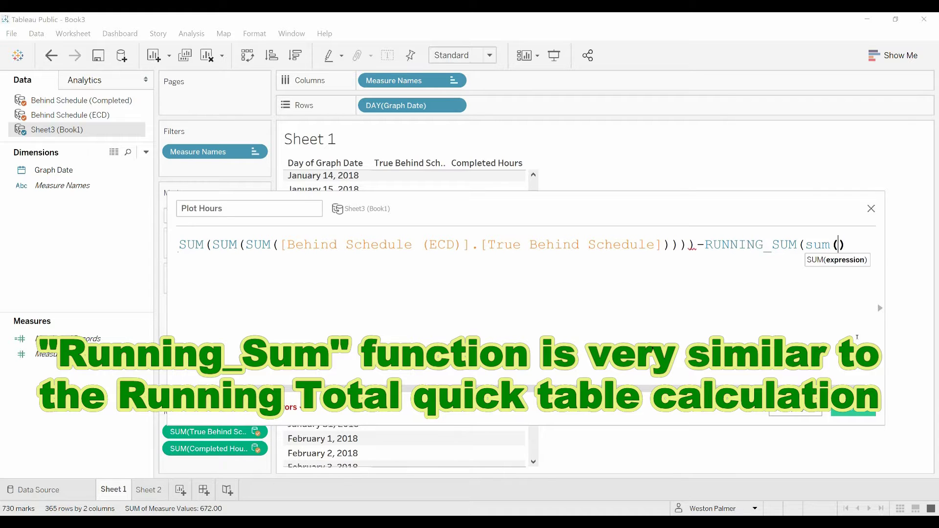
{"action": "type", "text": "com"}
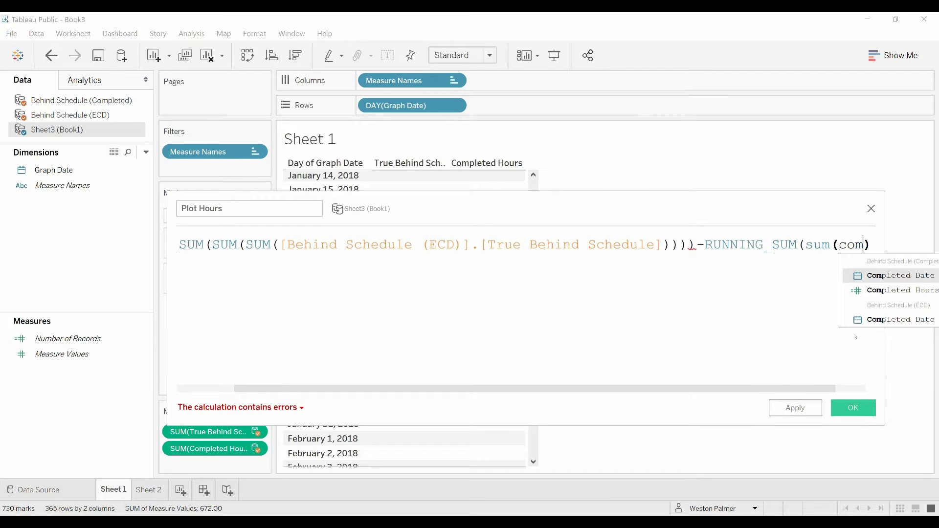
{"action": "key", "text": "Down"}
{"action": "key", "text": "Return"}
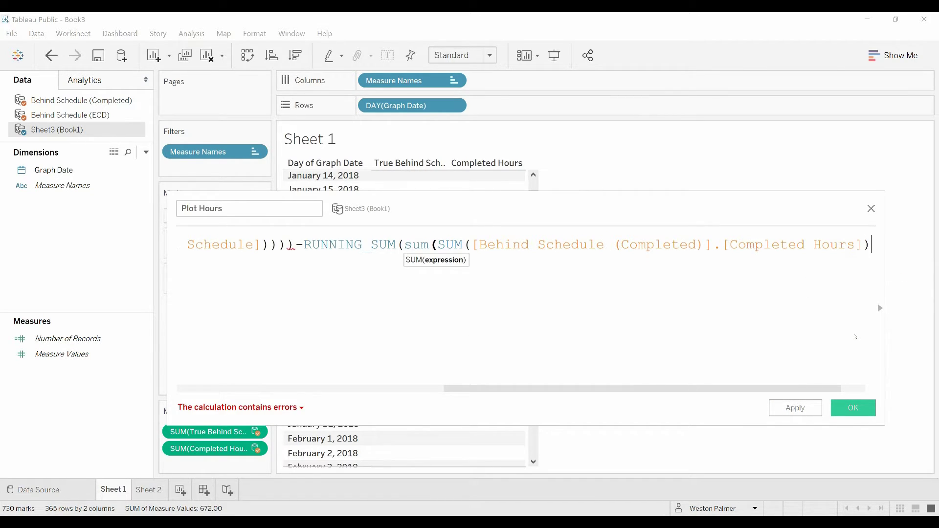
{"action": "type", "text": ")"}
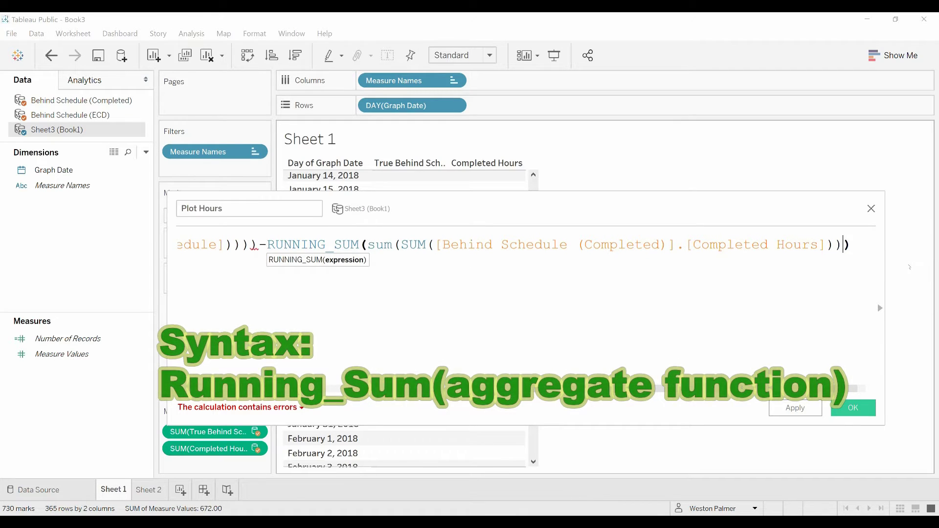
Delete the redundant SUMs and extra parentheses until the Plot Hours formula validates.
{"action": "left_click", "coordinate": [392, 245]}
{"action": "key", "text": "BackSpace"}
{"action": "key", "text": "BackSpace"}
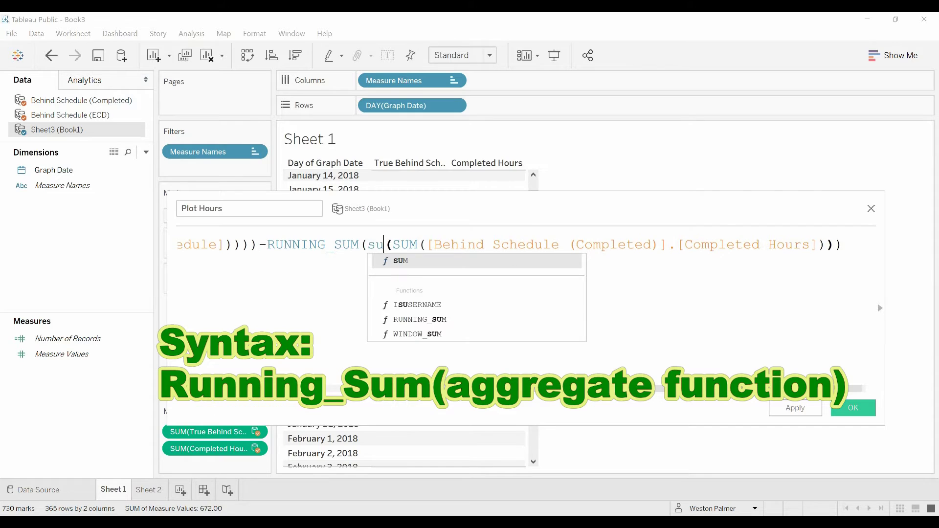
{"action": "key", "text": "BackSpace"}
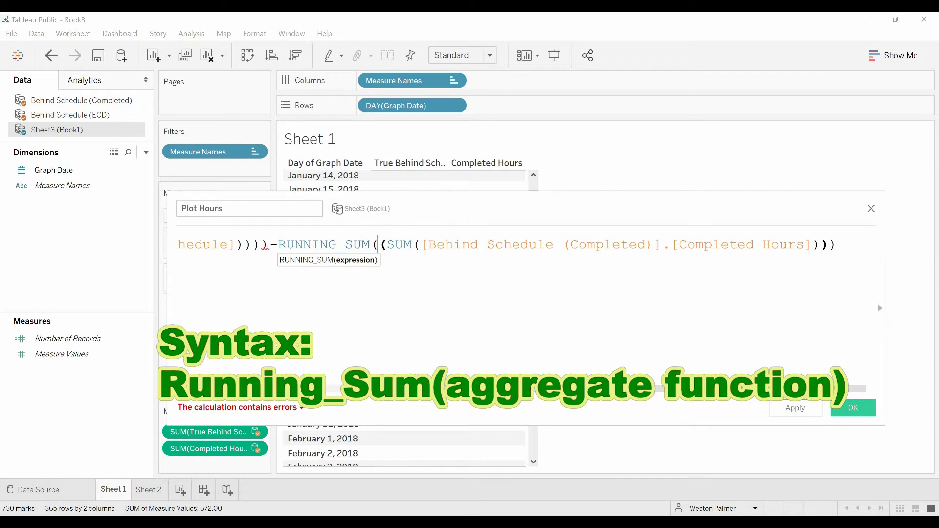
{"action": "key", "text": "Delete"}
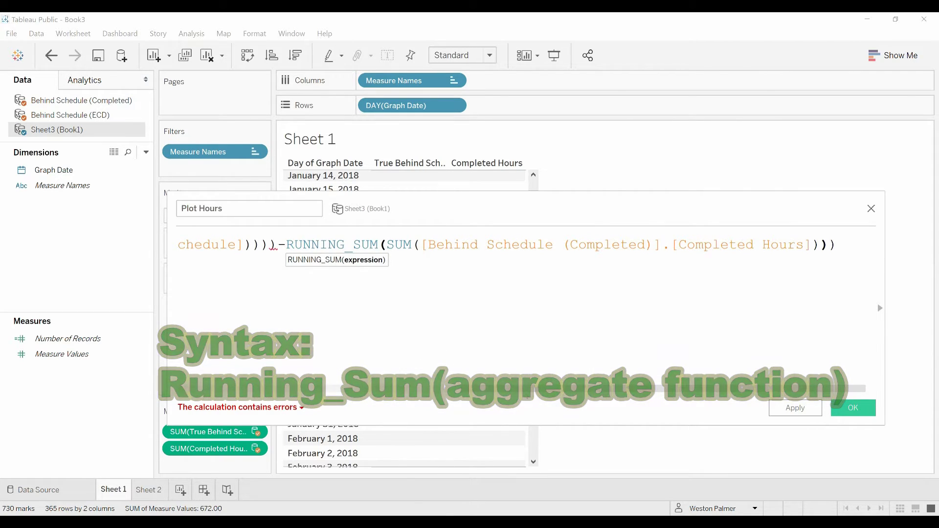
{"action": "scroll", "coordinate": [251, 353], "scroll_direction": "left", "scroll_amount": 10}
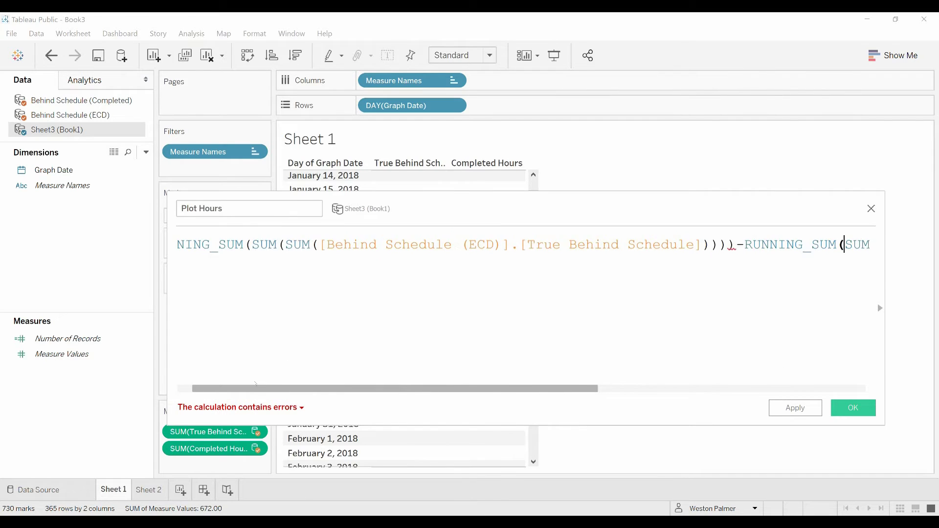
{"action": "left_click", "coordinate": [281, 245]}
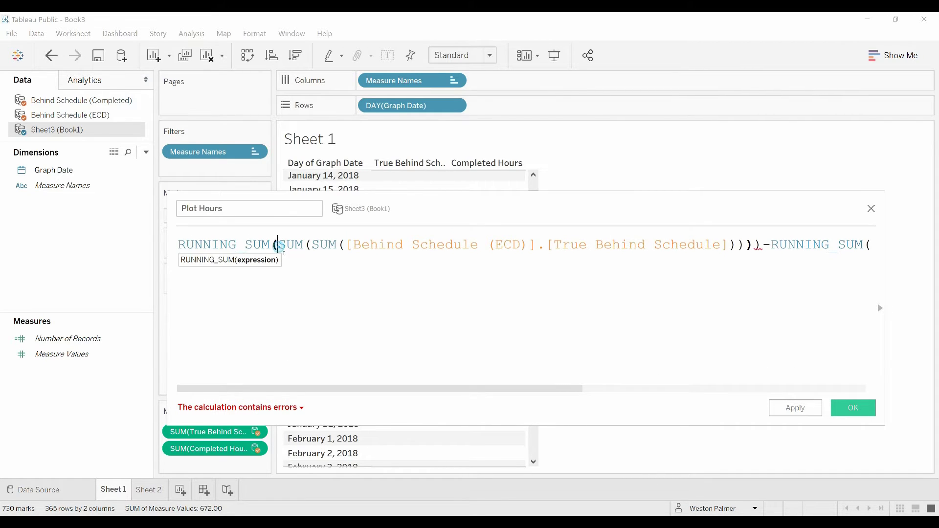
{"action": "key", "text": "Delete"}
{"action": "key", "text": "Delete"}
{"action": "key", "text": "Delete"}
{"action": "key", "text": "Delete"}
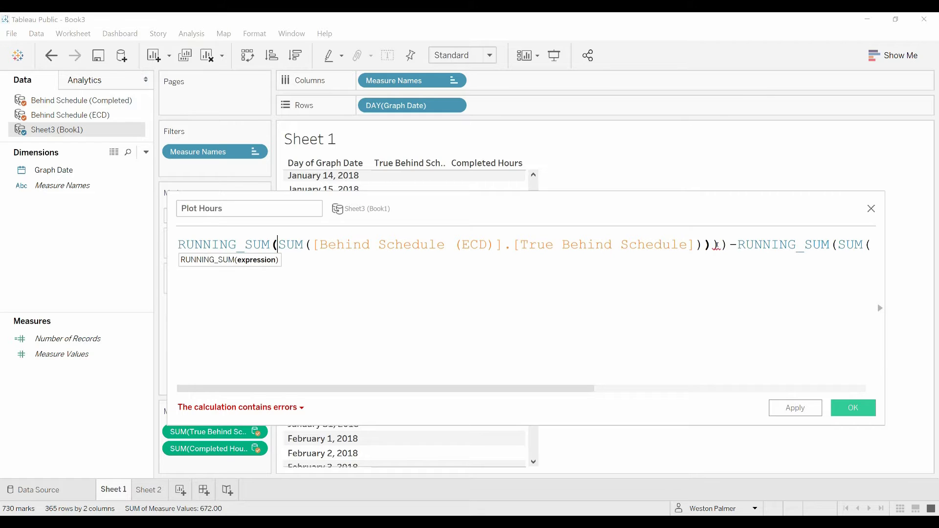
{"action": "left_click", "coordinate": [712, 244]}
{"action": "key", "text": "Delete"}
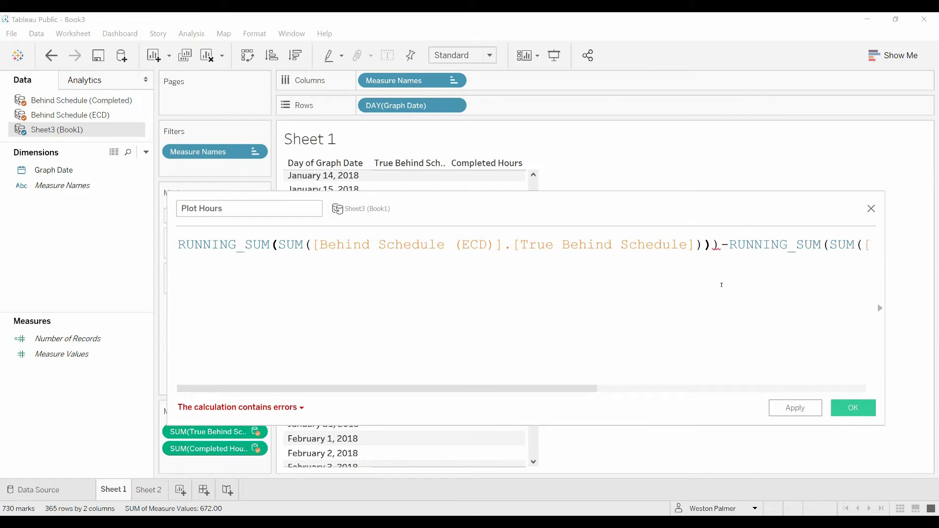
{"action": "key", "text": "Delete"}
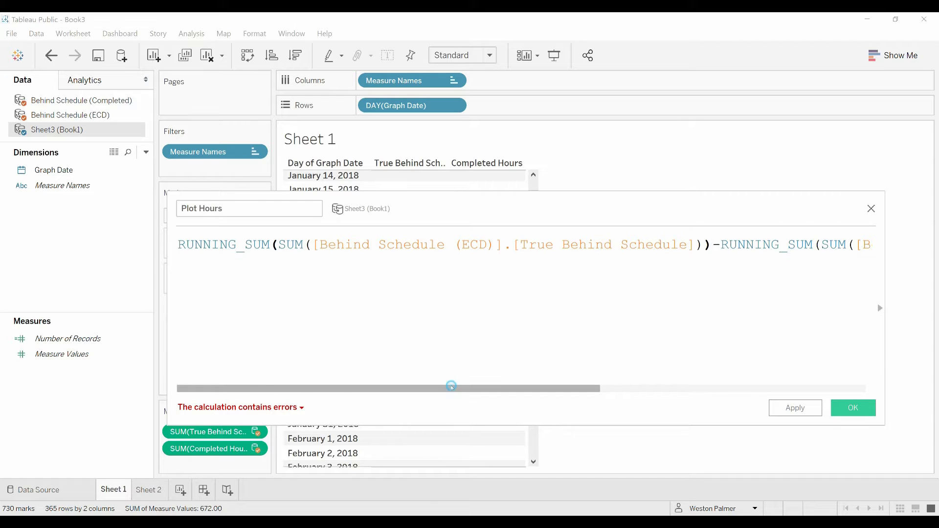
{"action": "left_click_drag", "start_coordinate": [484, 388], "coordinate": [751, 387]}
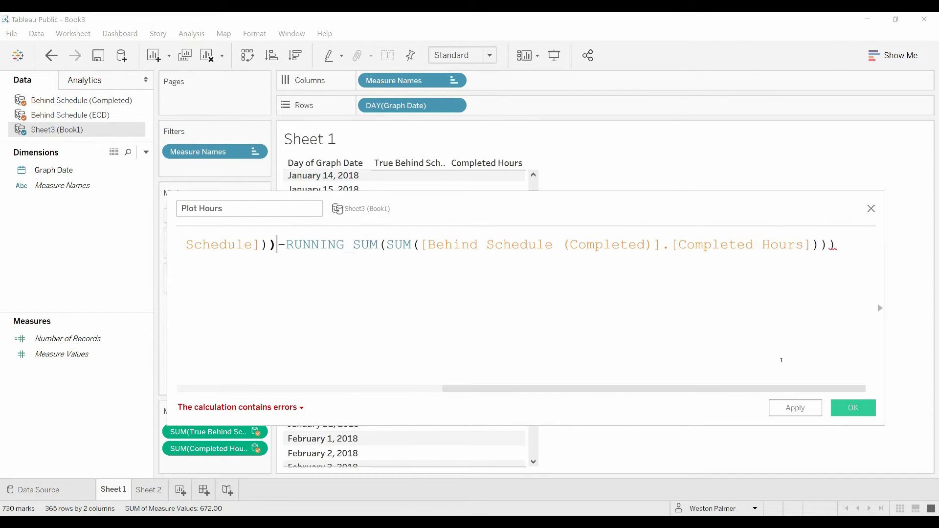
{"action": "key", "text": "BackSpace"}
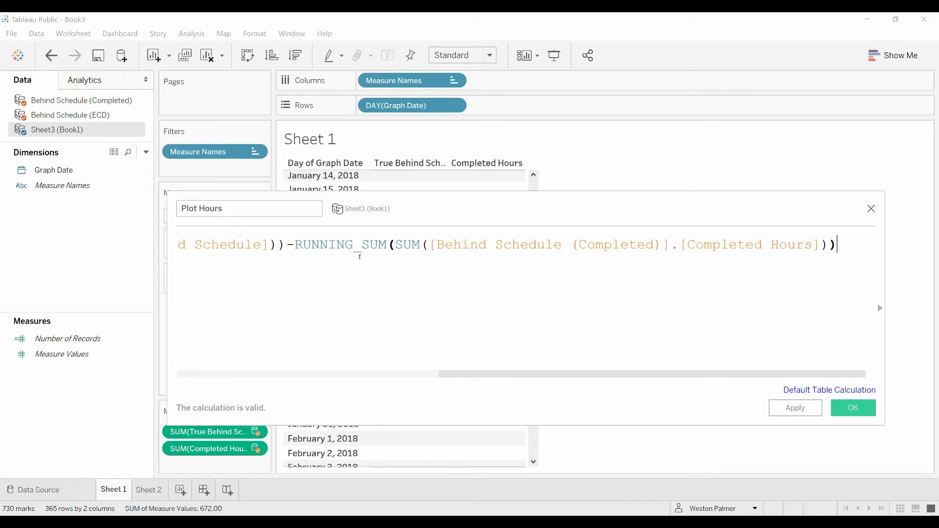
{"action": "left_click", "coordinate": [853, 408]}
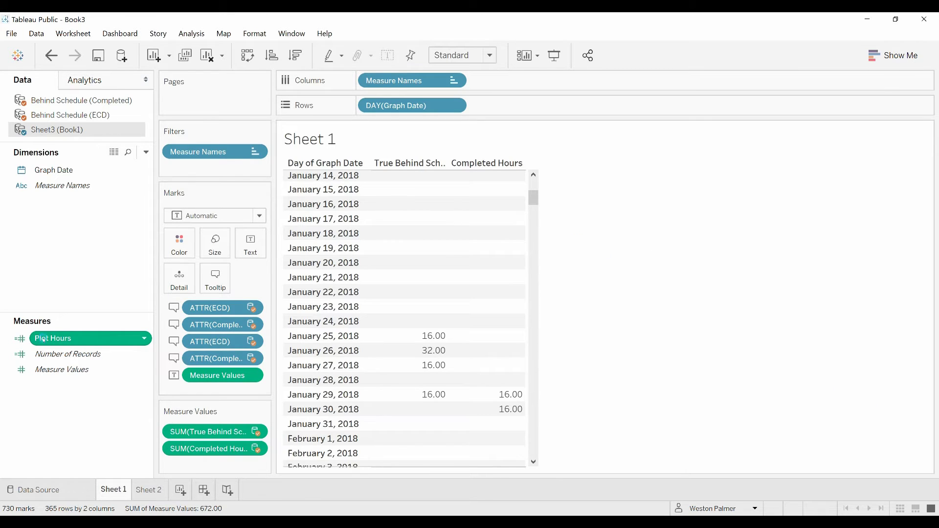
{"action": "left_click_drag", "start_coordinate": [43, 338], "coordinate": [186, 460]}
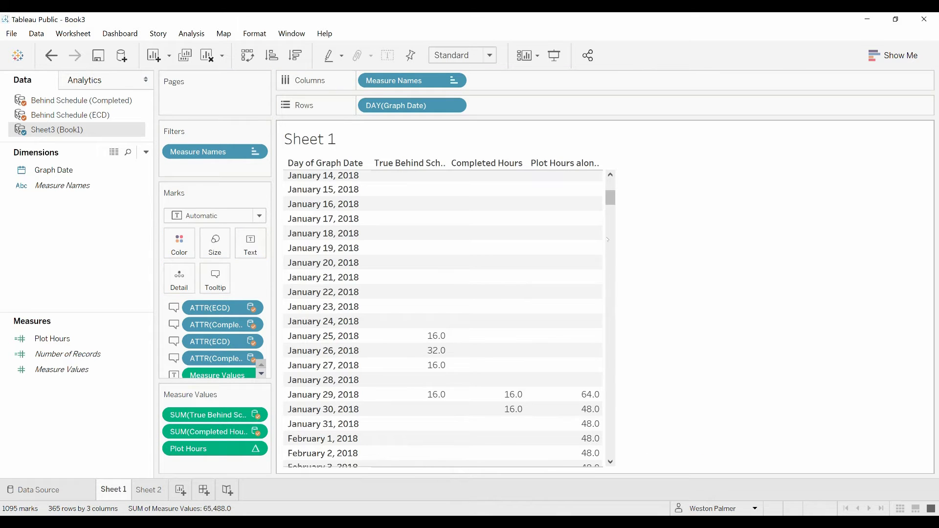
{"action": "left_click_drag", "start_coordinate": [611, 202], "coordinate": [613, 211]}
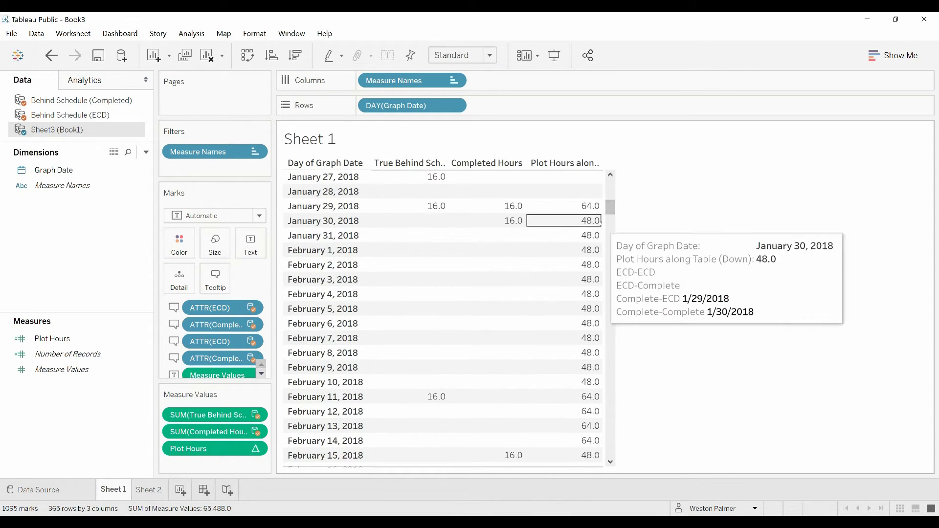
{"action": "scroll", "coordinate": [601, 425], "scroll_direction": "down", "scroll_amount": 2}
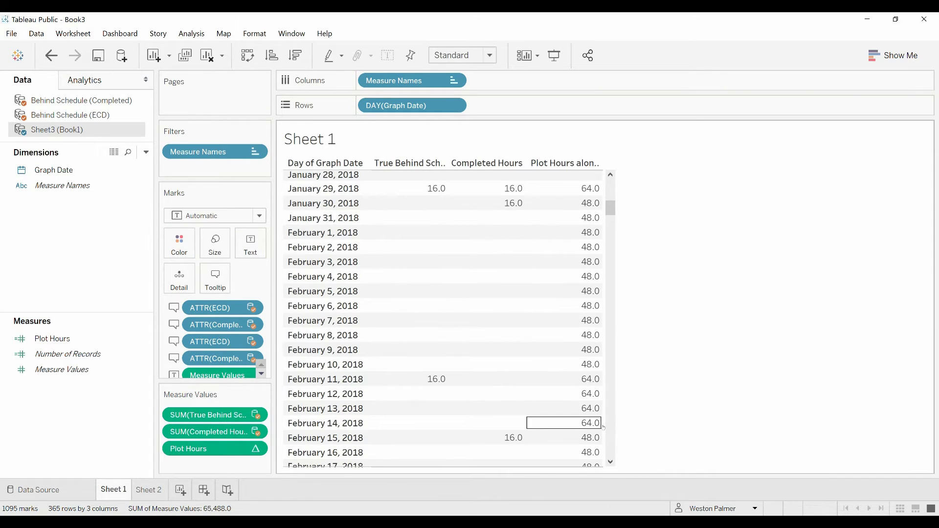
{"action": "scroll", "coordinate": [603, 427], "scroll_direction": "down", "scroll_amount": 1}
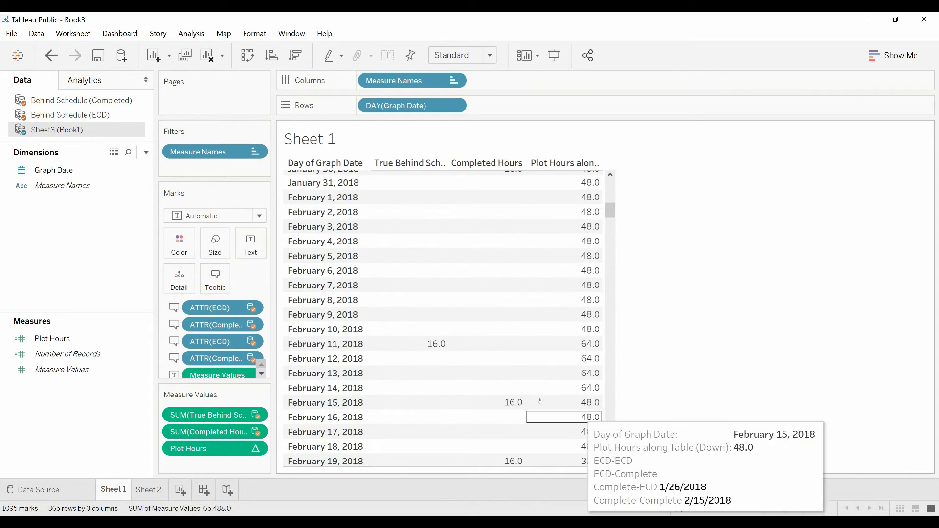
{"action": "mouse_move", "coordinate": [522, 402]}
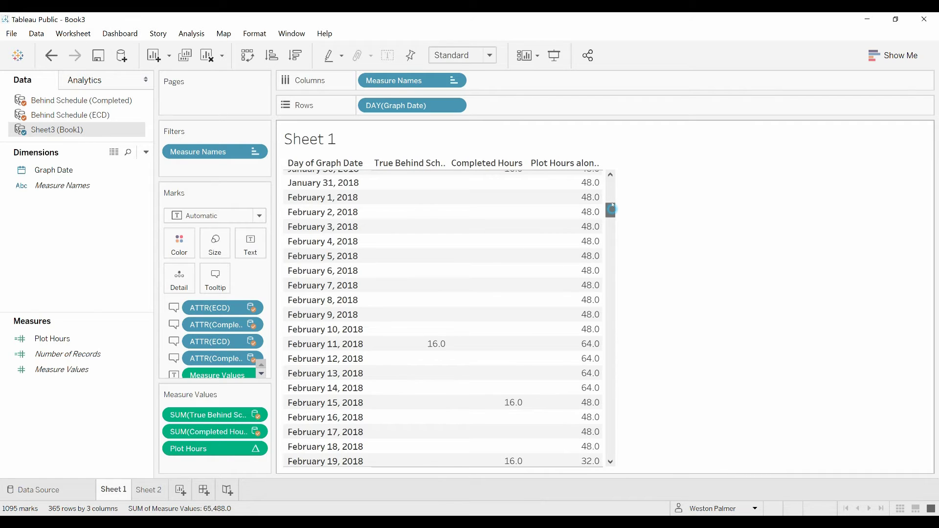
{"action": "mouse_move", "coordinate": [611, 210]}
{"action": "left_mouse_down"}
{"action": "mouse_move", "coordinate": [615, 188]}
{"action": "mouse_move", "coordinate": [615, 197]}
{"action": "left_mouse_up"}
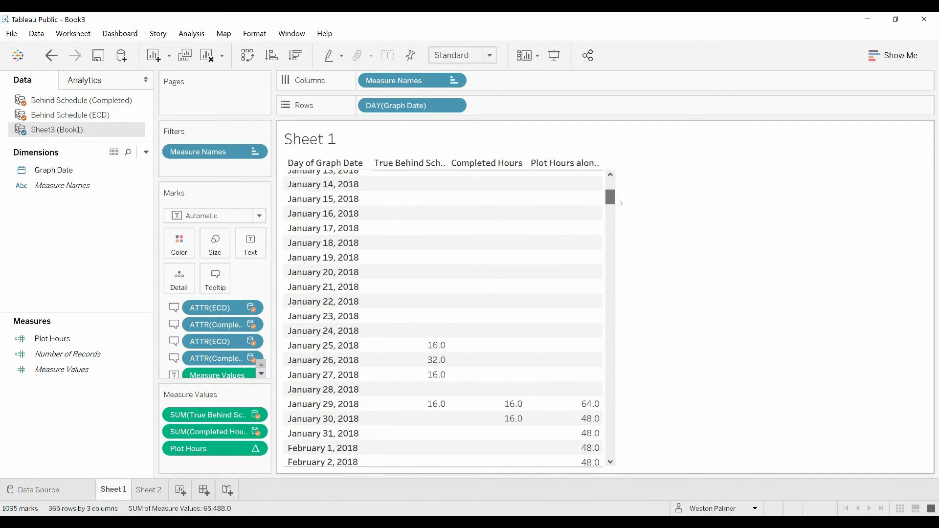
{"action": "mouse_move", "coordinate": [597, 409]}
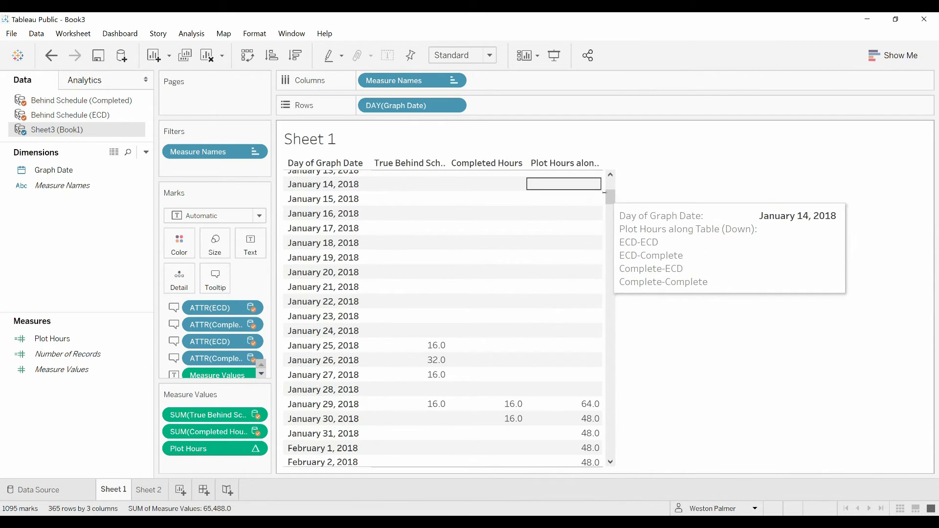
{"action": "mouse_move", "coordinate": [610, 194]}
{"action": "left_mouse_down"}
{"action": "mouse_move", "coordinate": [611, 182]}
{"action": "mouse_move", "coordinate": [613, 196]}
{"action": "left_mouse_up"}
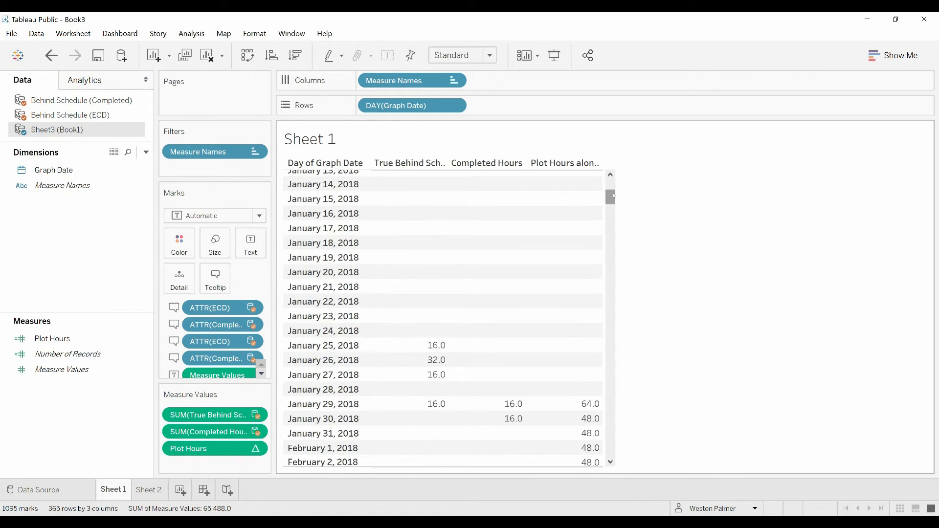
{"action": "mouse_move", "coordinate": [573, 402]}
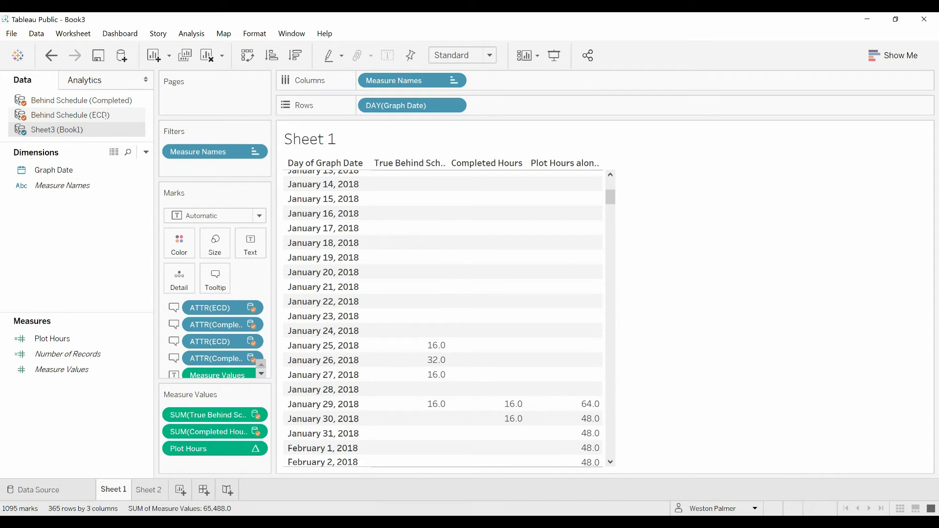
Change the True Behind Schedule ELSE result from null to 0.
{"action": "left_click", "coordinate": [102, 115]}
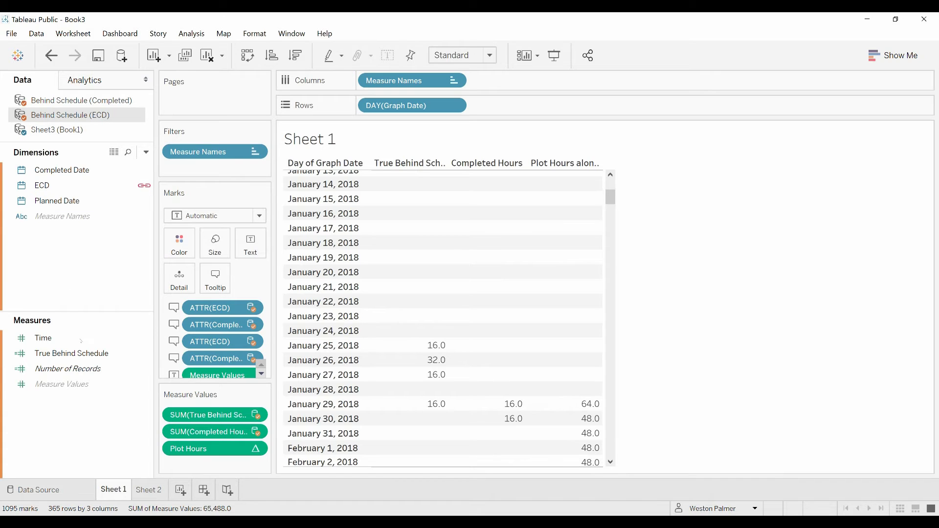
{"action": "left_click", "coordinate": [144, 354]}
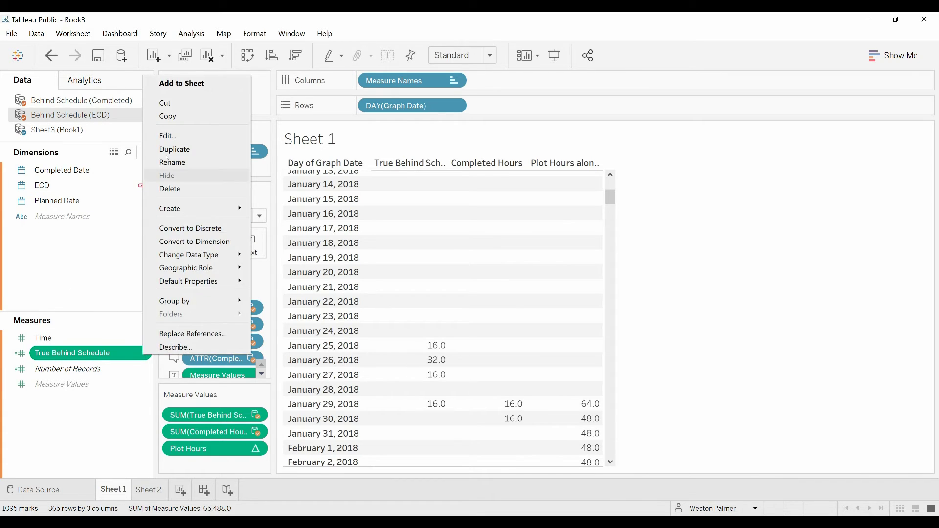
{"action": "left_click", "coordinate": [167, 135]}
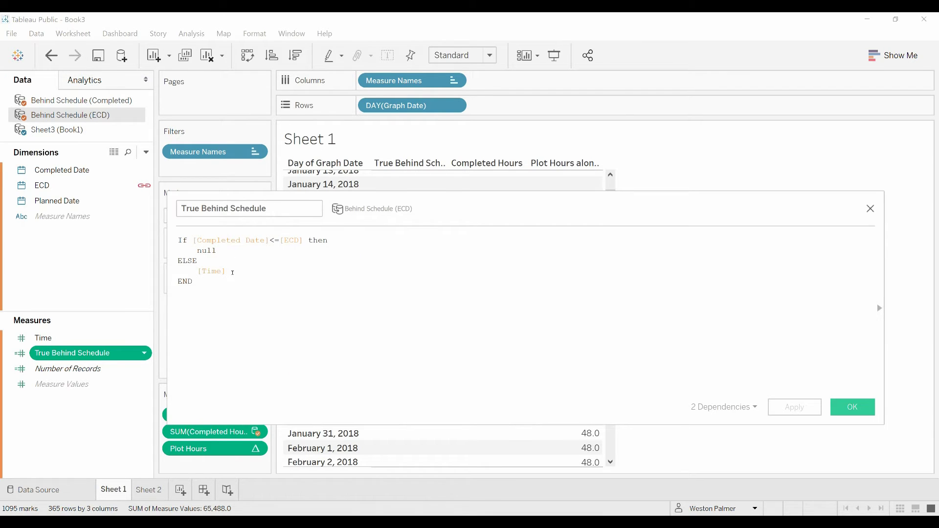
{"action": "left_click_drag", "start_coordinate": [217, 251], "coordinate": [196, 250]}
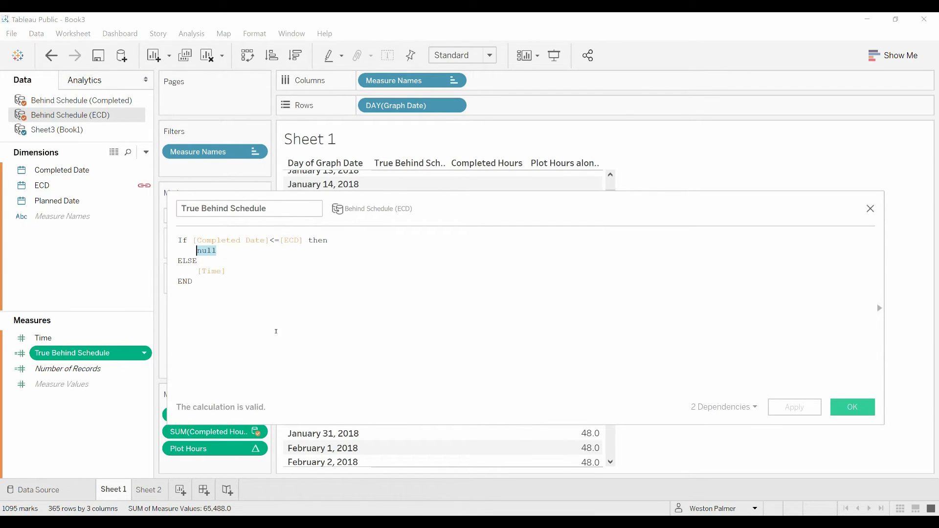
{"action": "type", "text": "0"}
{"action": "left_click", "coordinate": [795, 407]}
{"action": "left_click", "coordinate": [852, 408]}
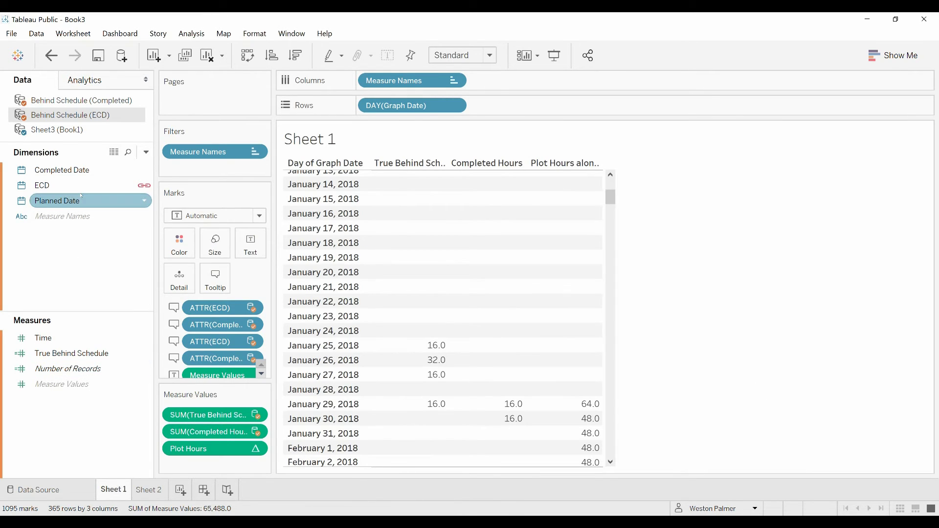
Change the Completed Hours ELSE result from null to 0.
{"action": "left_click", "coordinate": [103, 101]}
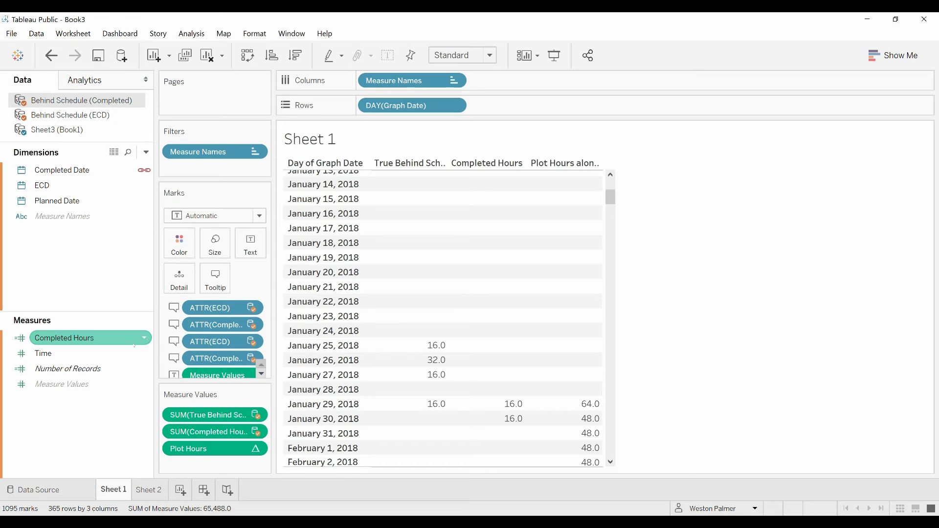
{"action": "left_click", "coordinate": [148, 339]}
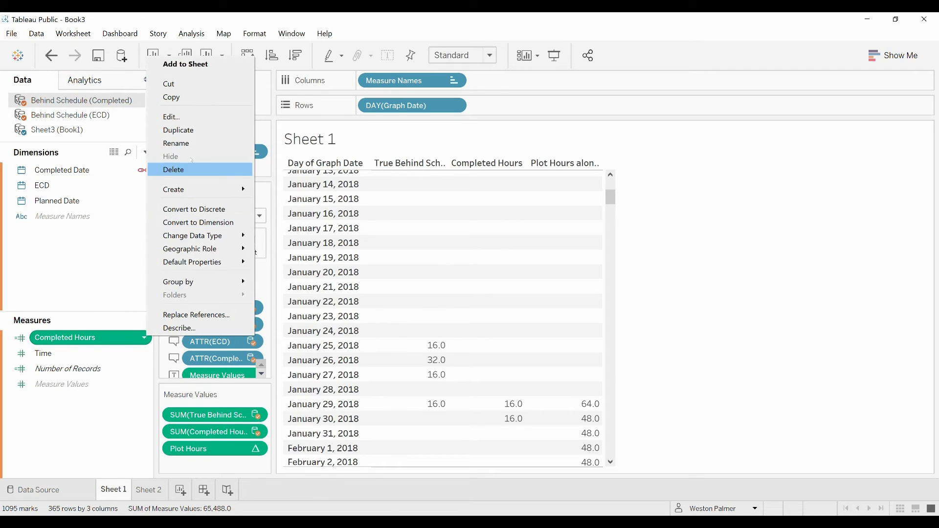
{"action": "left_click", "coordinate": [187, 117]}
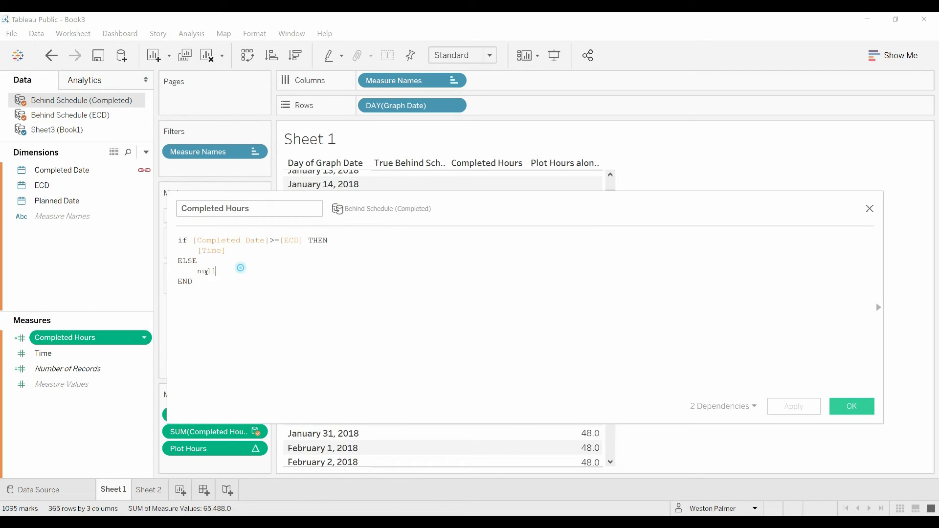
{"action": "left_click_drag", "start_coordinate": [238, 271], "coordinate": [185, 279]}
{"action": "type", "text": "0"}
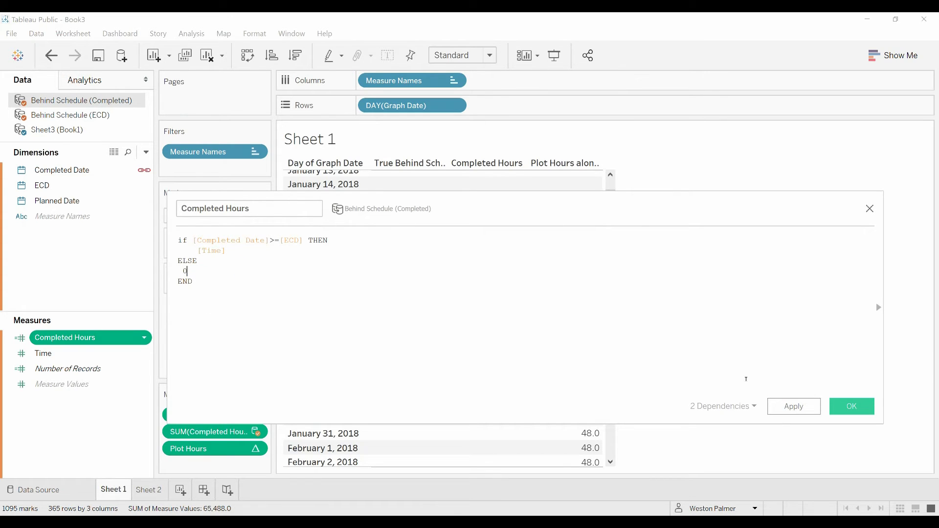
{"action": "left_click", "coordinate": [852, 408]}
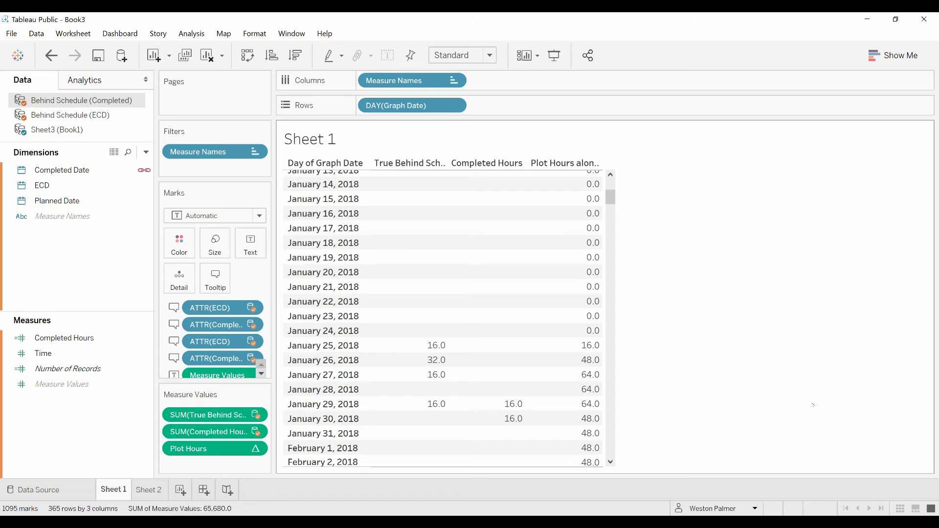
{"action": "mouse_move", "coordinate": [598, 345]}
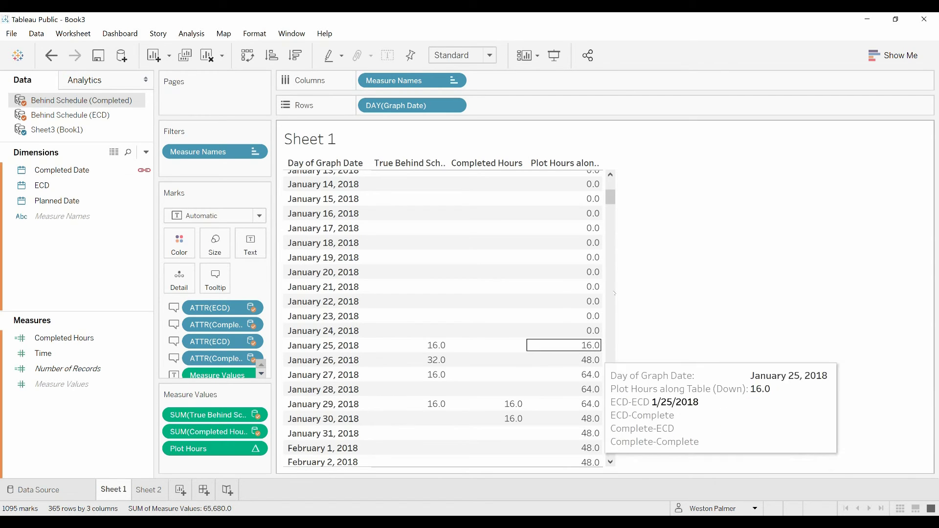
{"action": "mouse_move", "coordinate": [611, 199]}
{"action": "left_mouse_down"}
{"action": "mouse_move", "coordinate": [612, 179]}
{"action": "mouse_move", "coordinate": [612, 208]}
{"action": "left_mouse_up"}
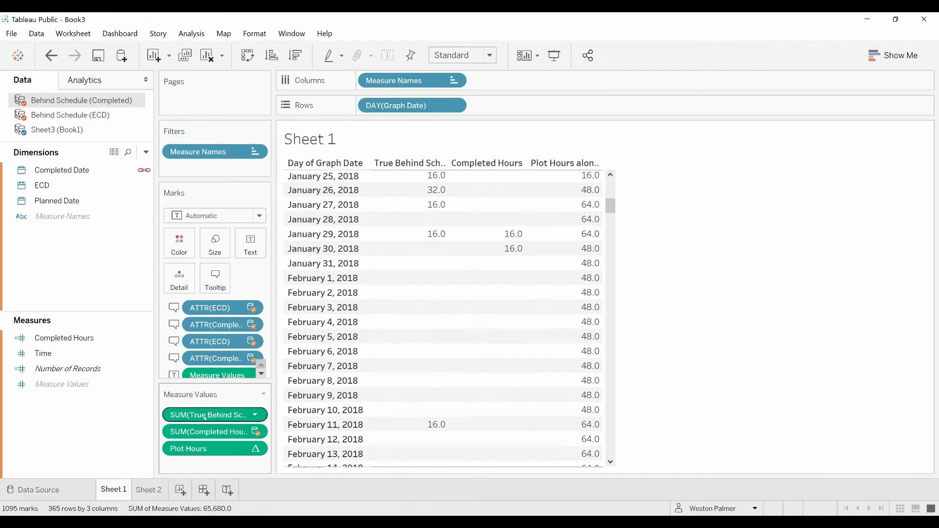
Remove True Behind Schedule and Completed Hours from Measure Values, then duplicate Sheet 1.
{"action": "left_click_drag", "start_coordinate": [205, 416], "coordinate": [308, 489]}
{"action": "left_click_drag", "start_coordinate": [228, 432], "coordinate": [328, 488]}
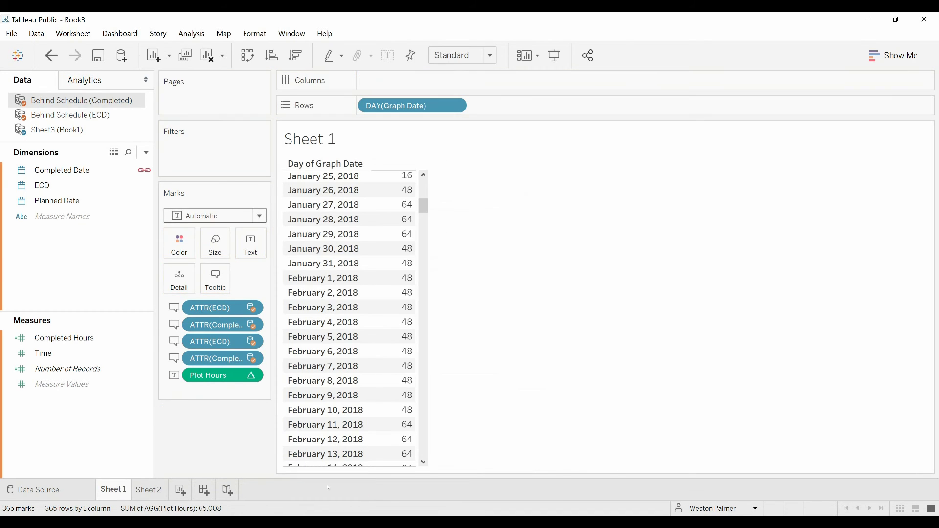
{"action": "right_click", "coordinate": [120, 492]}
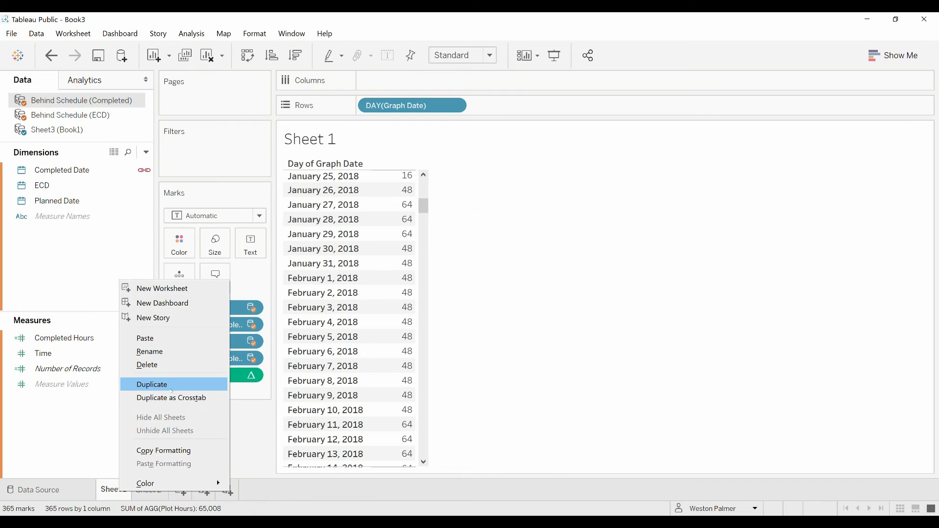
{"action": "left_click", "coordinate": [152, 384]}
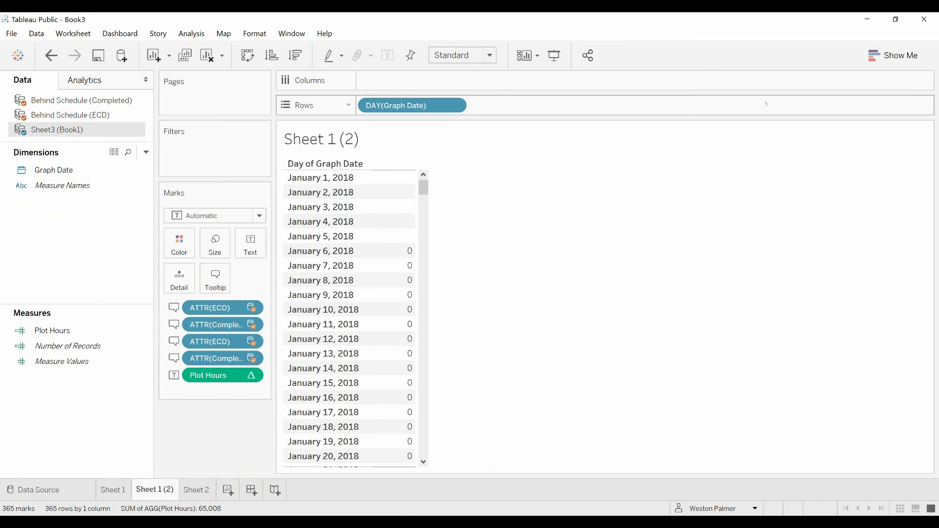
Convert the duplicated sheet into a continuous line chart of daily Plot Hours and inspect its values.
{"action": "left_click", "coordinate": [895, 55]}
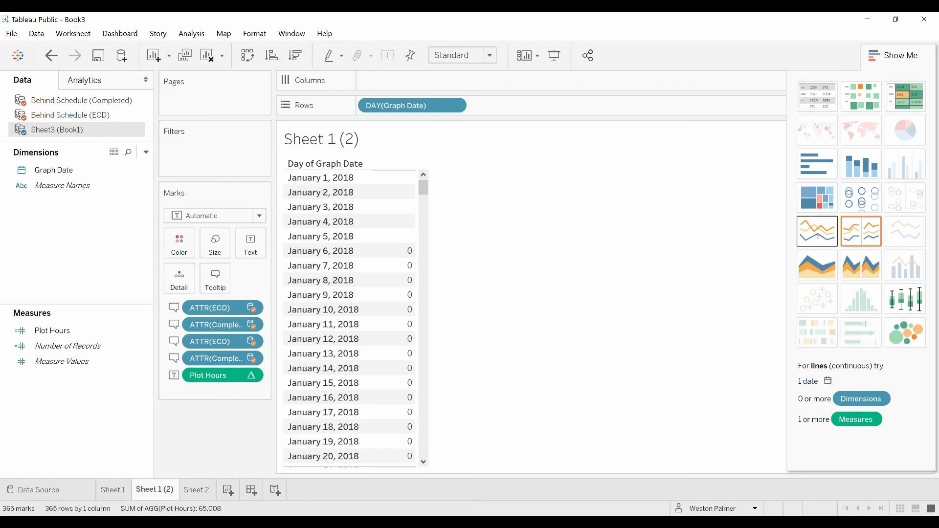
{"action": "left_click", "coordinate": [818, 234]}
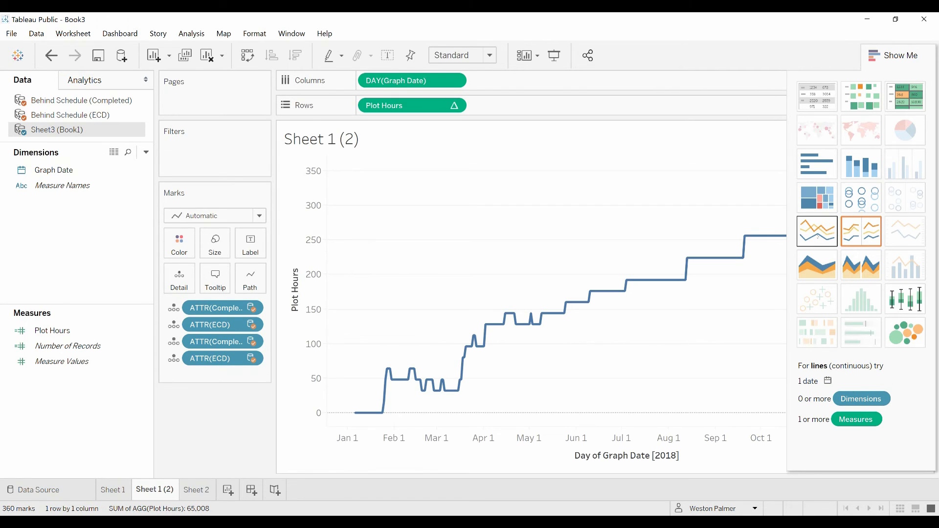
{"action": "left_click", "coordinate": [895, 55]}
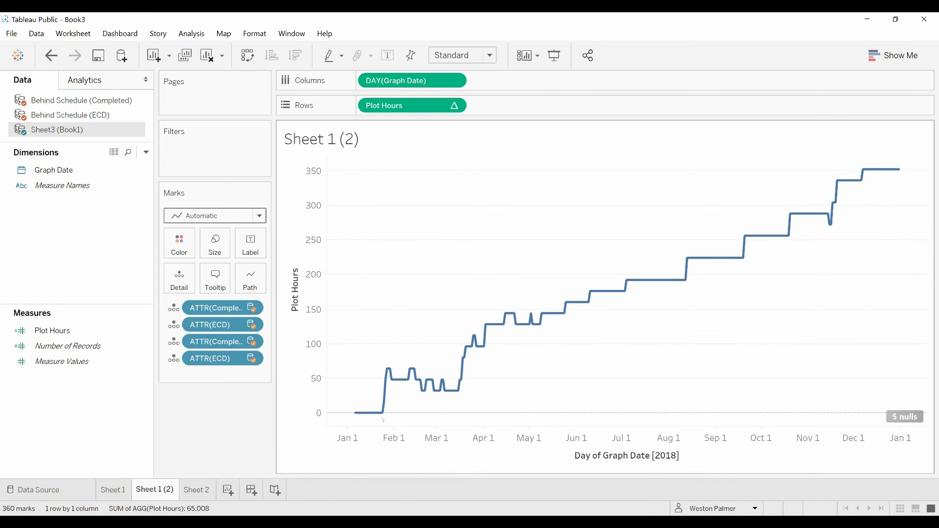
{"action": "mouse_move", "coordinate": [383, 414]}
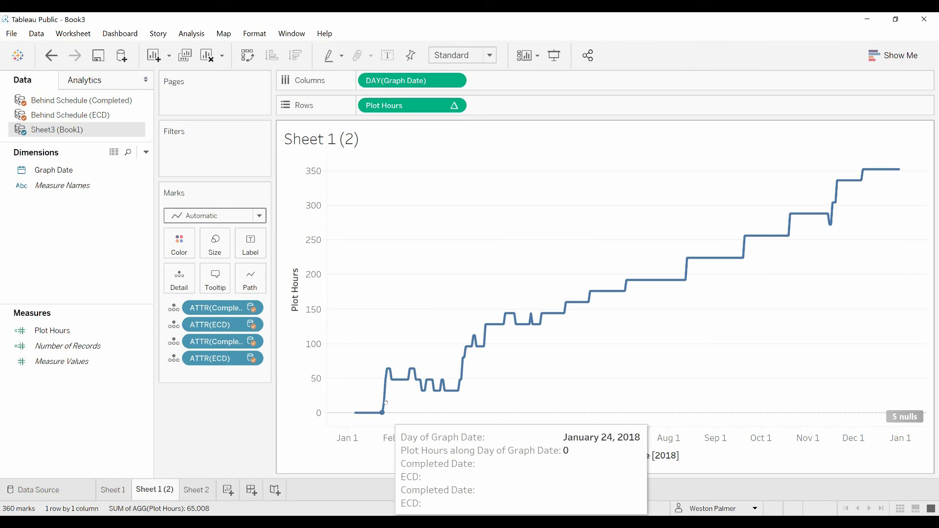
{"action": "mouse_move", "coordinate": [392, 370]}
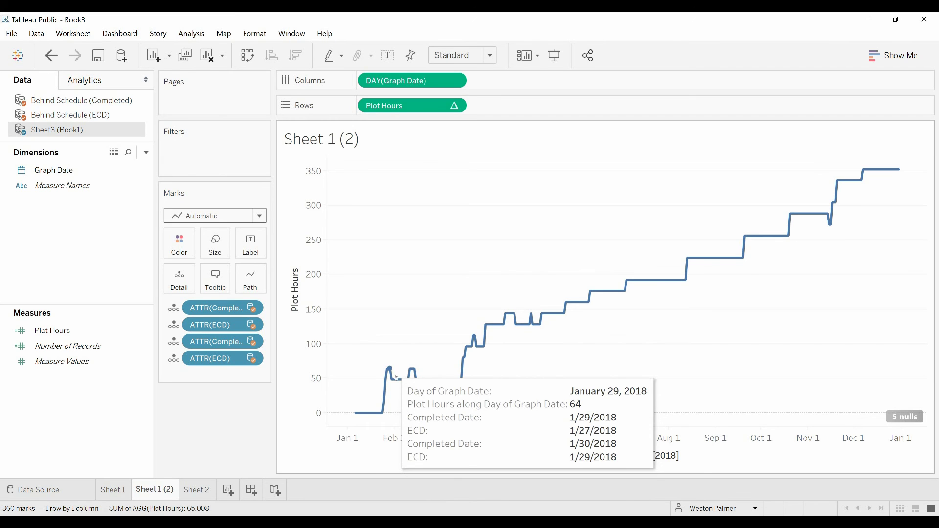
{"action": "mouse_move", "coordinate": [423, 387]}
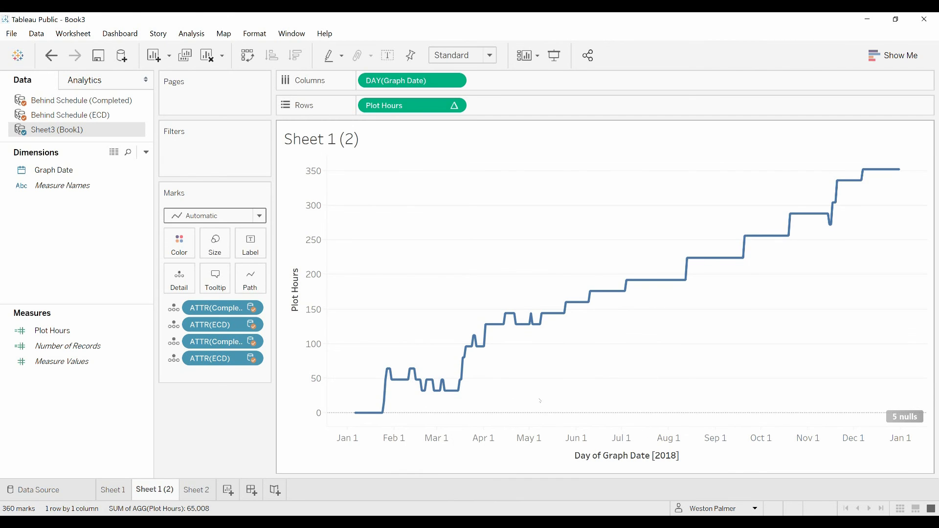
Return to the Sheet 1 daily Plot Hours table with Ctrl+Shift+Tab.
{"action": "key", "text": "ctrl+shift+Tab"}
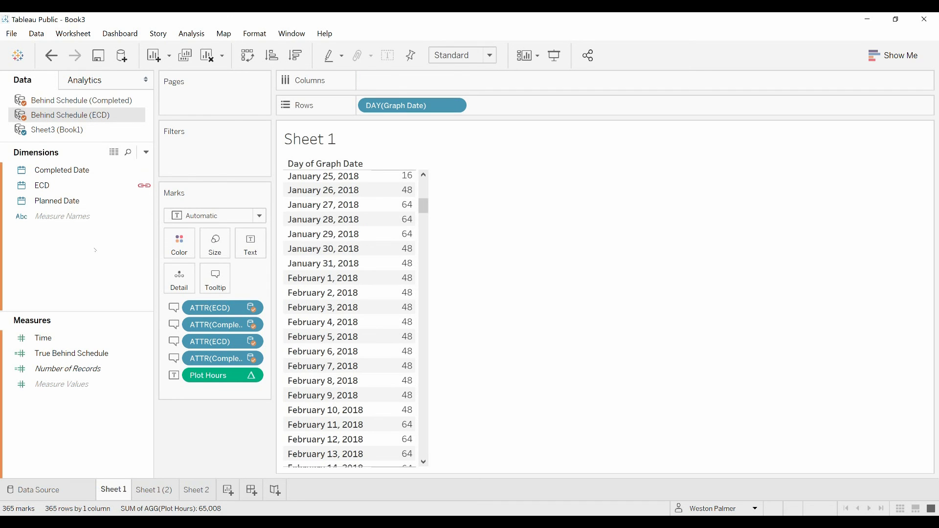